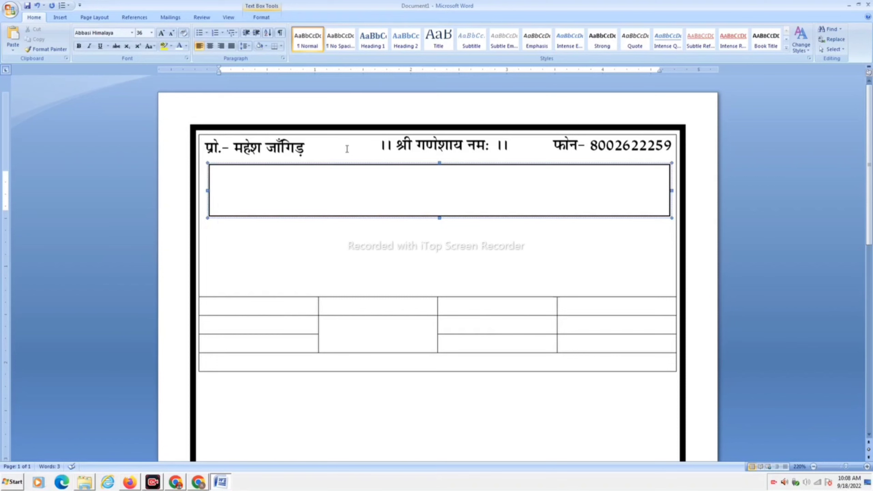
Complete the heading as महेश रिपेयरिंग वर्क शोप and remove its text box's fill and outline
{"action": "type", "text": "रंग वर्क शोप"}
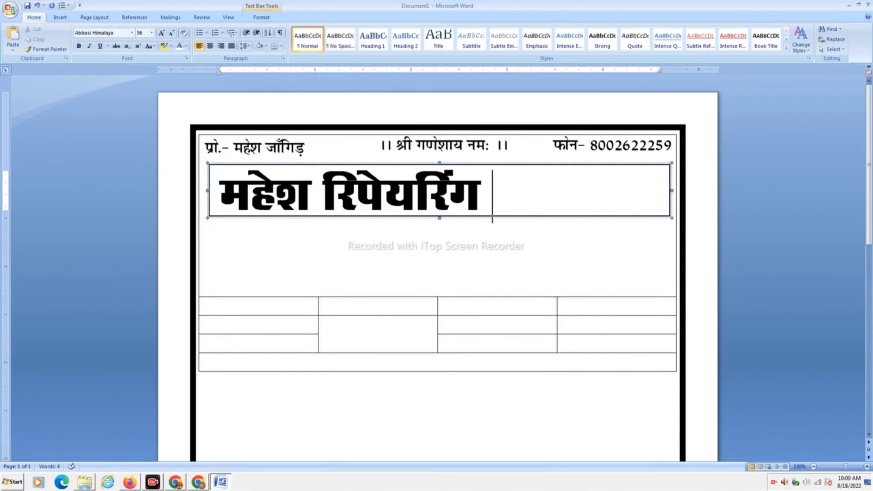
{"action": "left_click", "coordinate": [261, 17]}
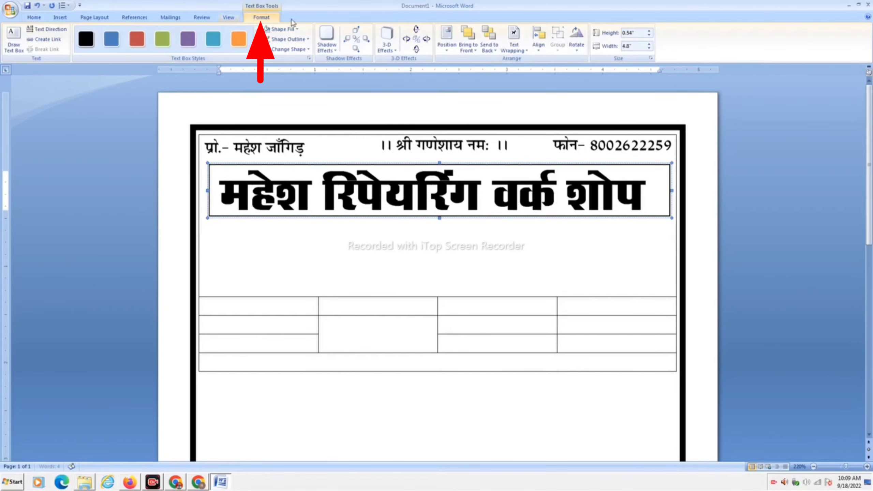
{"action": "left_click", "coordinate": [281, 29]}
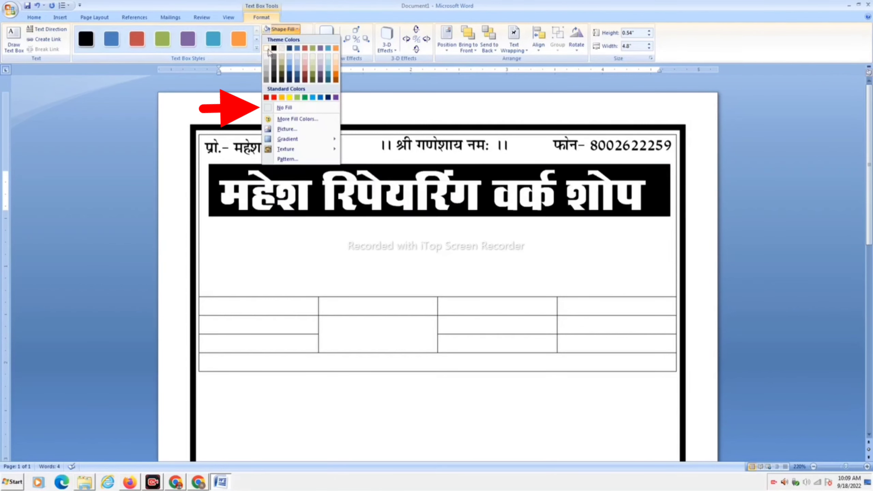
{"action": "left_click", "coordinate": [272, 108]}
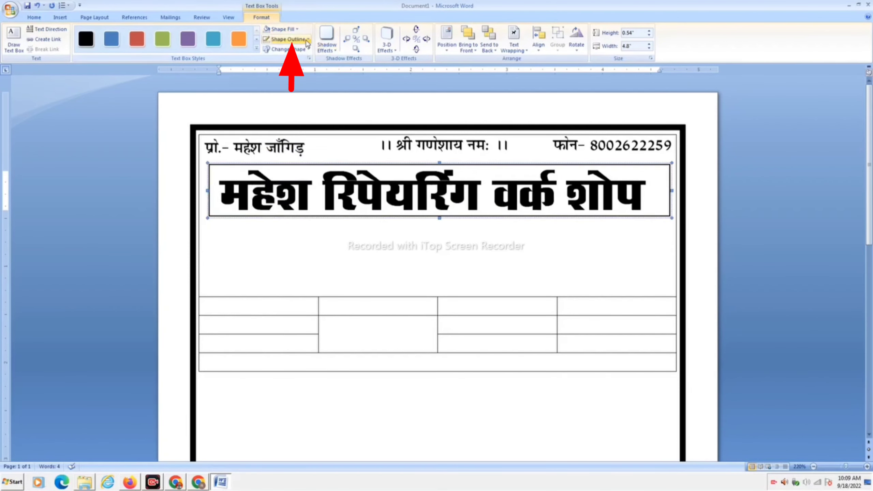
{"action": "left_click", "coordinate": [288, 39]}
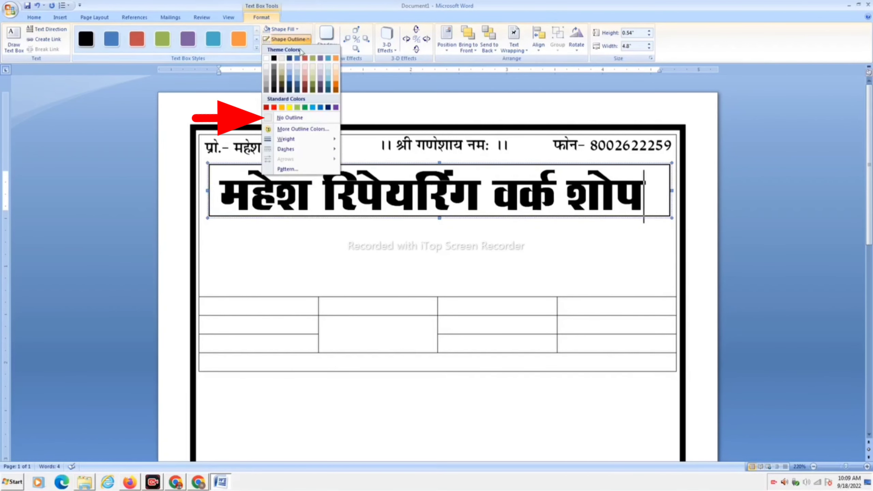
{"action": "left_click", "coordinate": [273, 117]}
Narrow the heading's text box to about 4.7" wide and center it beneath the top line of text
{"action": "left_click_drag", "start_coordinate": [234, 168], "coordinate": [254, 162]}
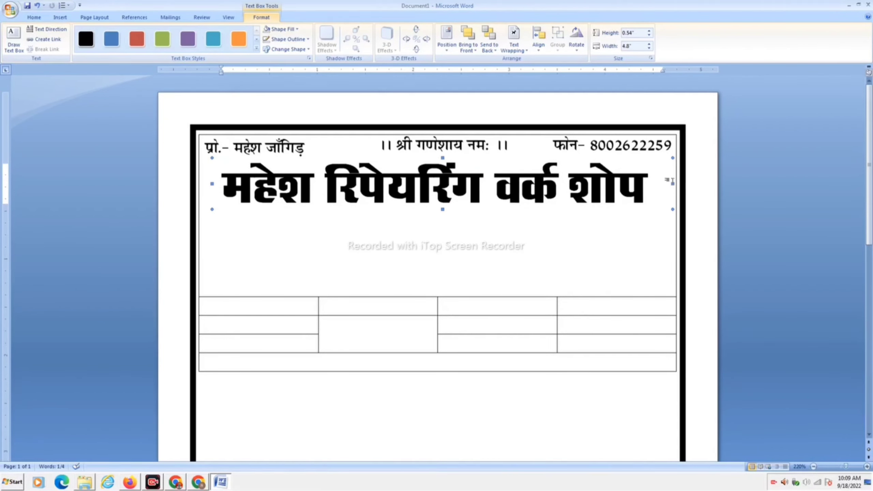
{"action": "left_click_drag", "start_coordinate": [672, 184], "coordinate": [663, 184]}
{"action": "left_click_drag", "start_coordinate": [415, 161], "coordinate": [421, 160]}
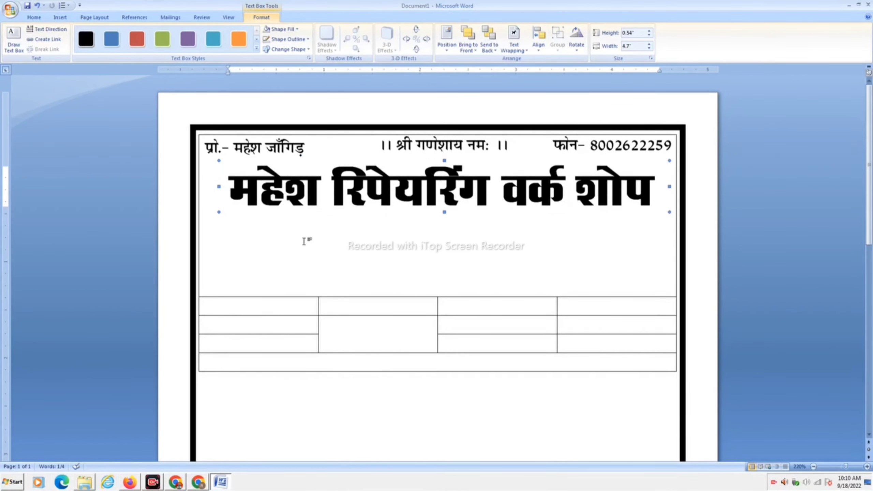
Draw a text box about 2.12" wide and 0.28" high, centered below the shop name heading
{"action": "left_click", "coordinate": [304, 241]}
{"action": "left_click", "coordinate": [60, 17]}
{"action": "left_click", "coordinate": [336, 40]}
{"action": "left_click", "coordinate": [350, 292]}
{"action": "mouse_move", "coordinate": [341, 218]}
{"action": "left_mouse_down"}
{"action": "mouse_move", "coordinate": [396, 244]}
{"action": "mouse_move", "coordinate": [545, 229]}
{"action": "left_mouse_up"}
{"action": "left_click_drag", "start_coordinate": [443, 237], "coordinate": [443, 247]}
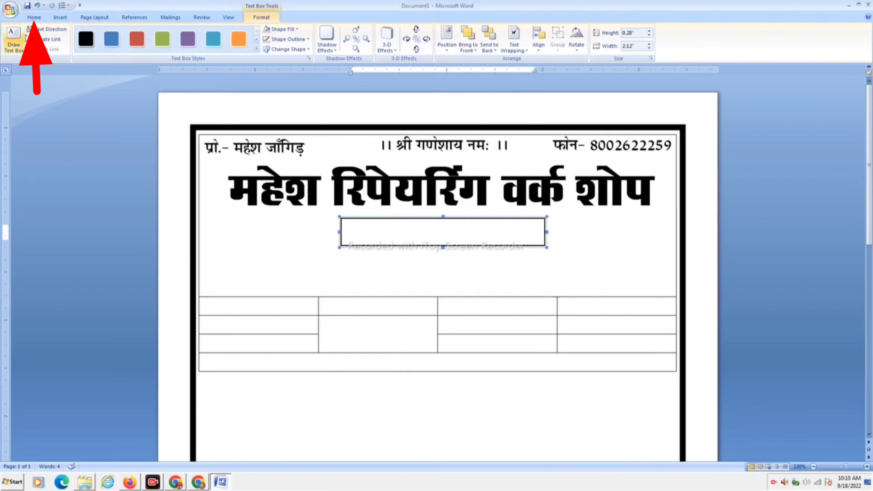
Set the new text box's font to Abbasi Chanakaya at size 18
{"action": "left_click", "coordinate": [34, 17]}
{"action": "left_click", "coordinate": [162, 34]}
{"action": "left_click", "coordinate": [162, 34]}
{"action": "left_click", "coordinate": [163, 35]}
{"action": "left_click", "coordinate": [163, 35]}
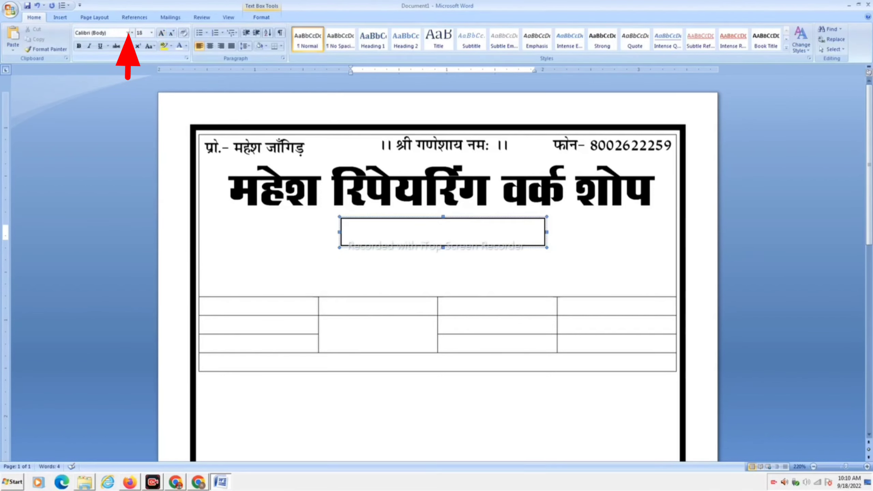
{"action": "left_click", "coordinate": [132, 33]}
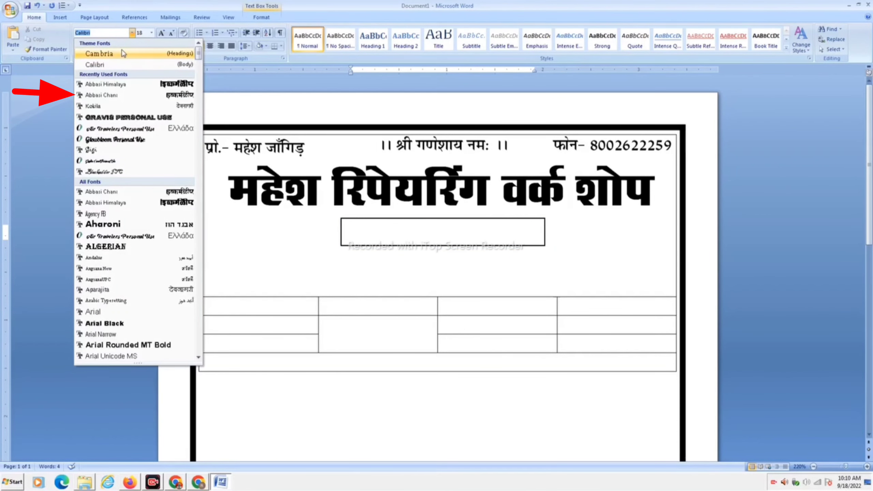
{"action": "left_click", "coordinate": [121, 95]}
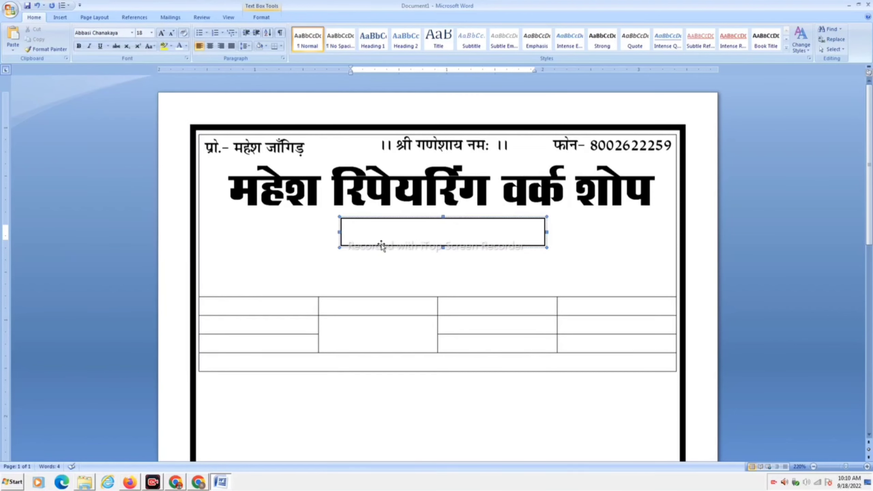
Enter the shop's address in Hindi in the new text box and enlarge the box to about 3.1" by 0.51"
{"action": "type", "text": "मण्डार गे"}
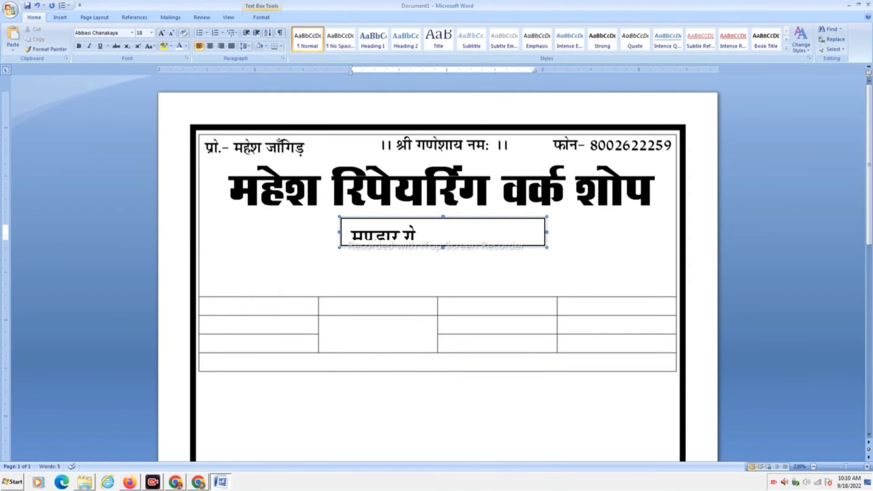
{"action": "type", "text": "ट ,"}
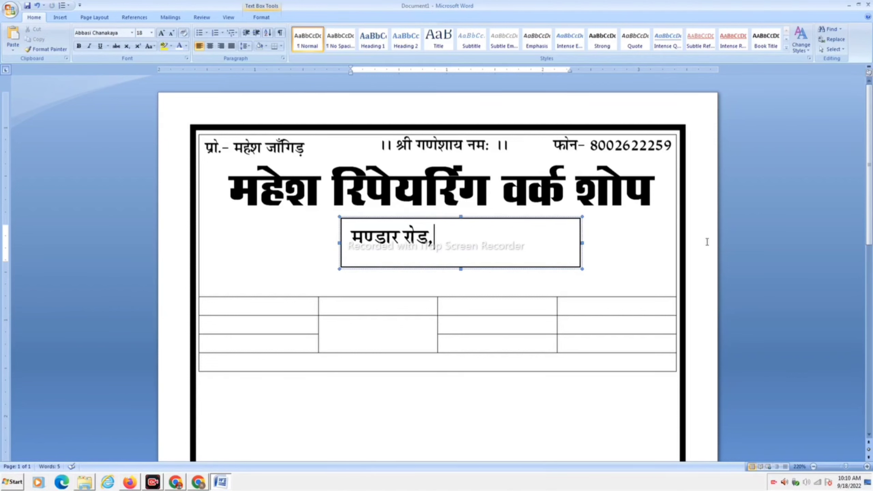
{"action": "type", "text": " महाव, दौसा, राज"}
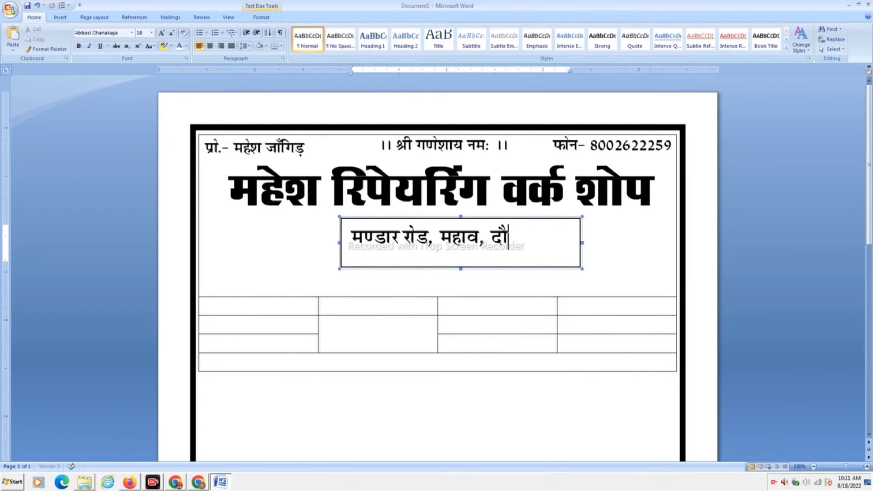
{"action": "left_click_drag", "start_coordinate": [582, 243], "coordinate": [640, 238]}
Reduce the font size of the whole address line to 16
{"action": "key", "text": "ctrl+a"}
{"action": "key", "text": "ctrl+shift+comma"}
{"action": "left_click", "coordinate": [547, 247]}
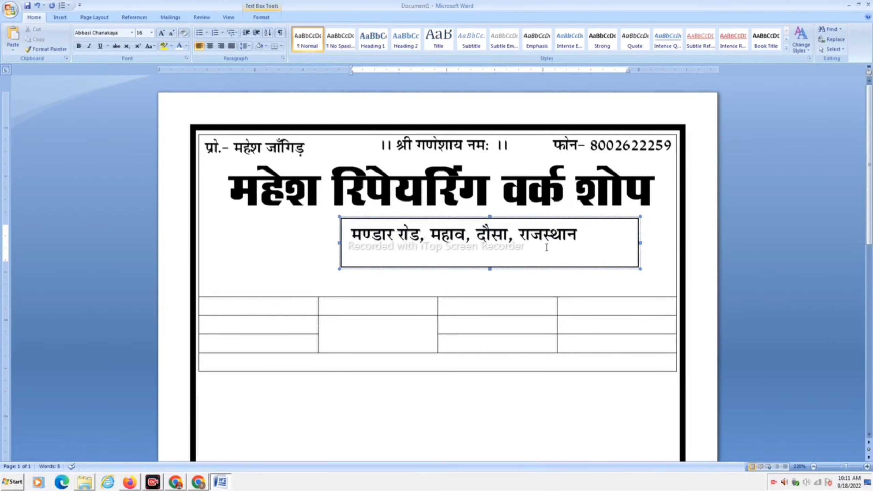
{"action": "left_click_drag", "start_coordinate": [582, 238], "coordinate": [312, 236]}
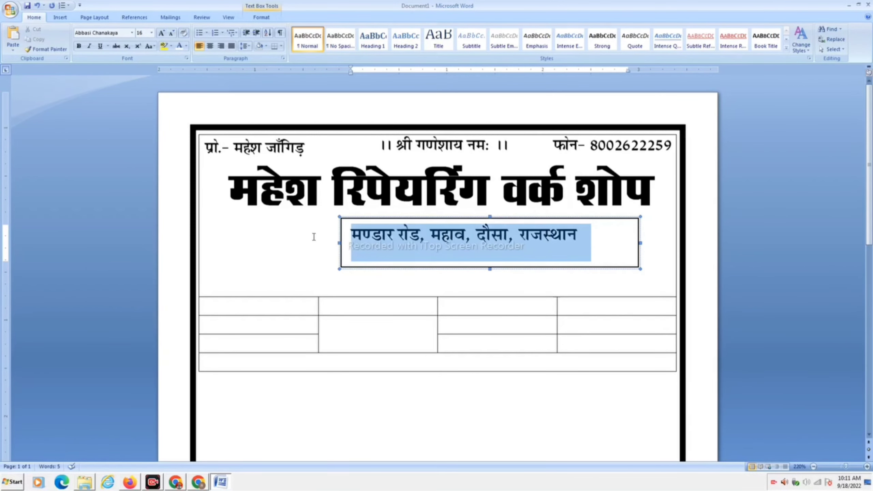
{"action": "left_click", "coordinate": [471, 237]}
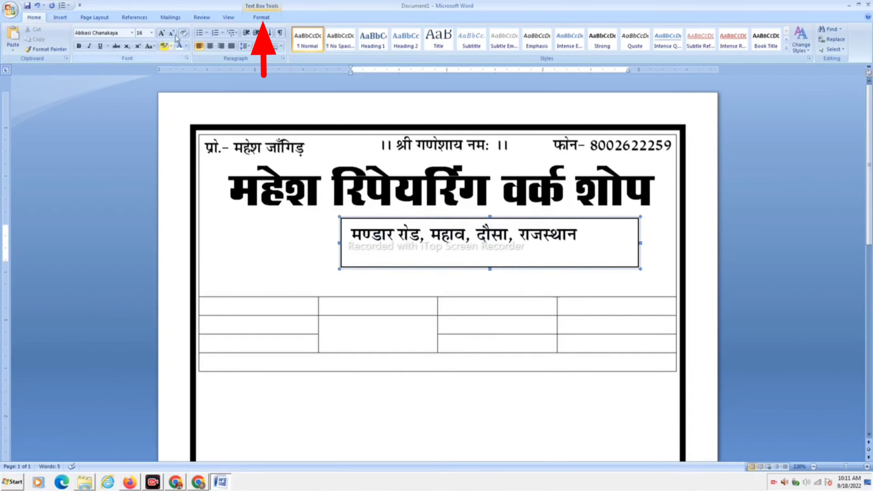
Change the address text box's shape to a rounded rectangle
{"action": "left_click", "coordinate": [255, 17]}
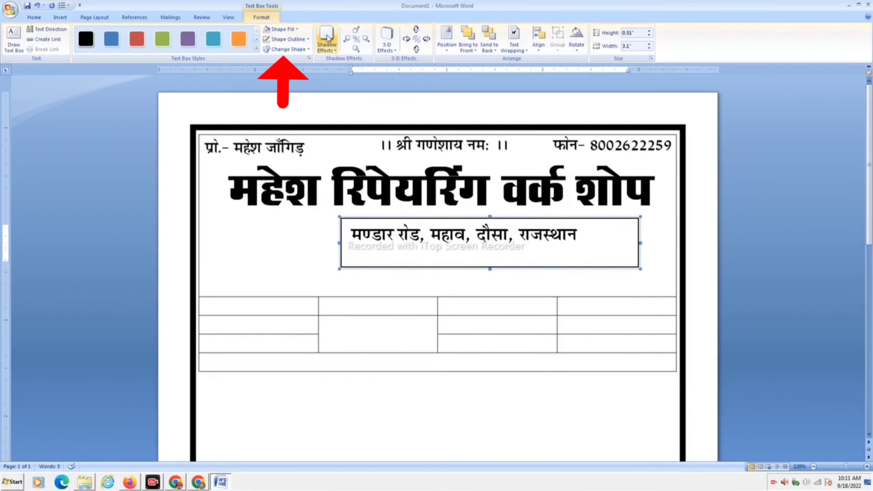
{"action": "left_click", "coordinate": [308, 49]}
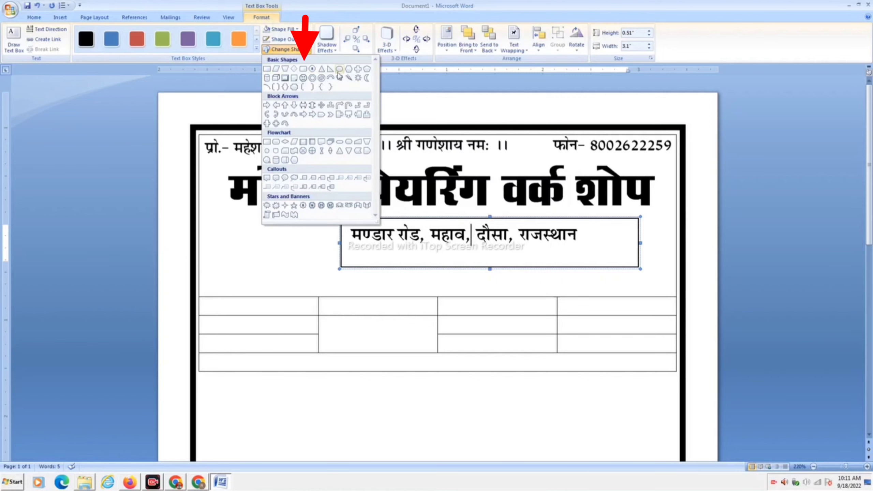
{"action": "left_click", "coordinate": [302, 70]}
Move the address box centrally under the heading and fit it around its text at about 2.62" by 0.35"
{"action": "left_click_drag", "start_coordinate": [376, 219], "coordinate": [360, 214]}
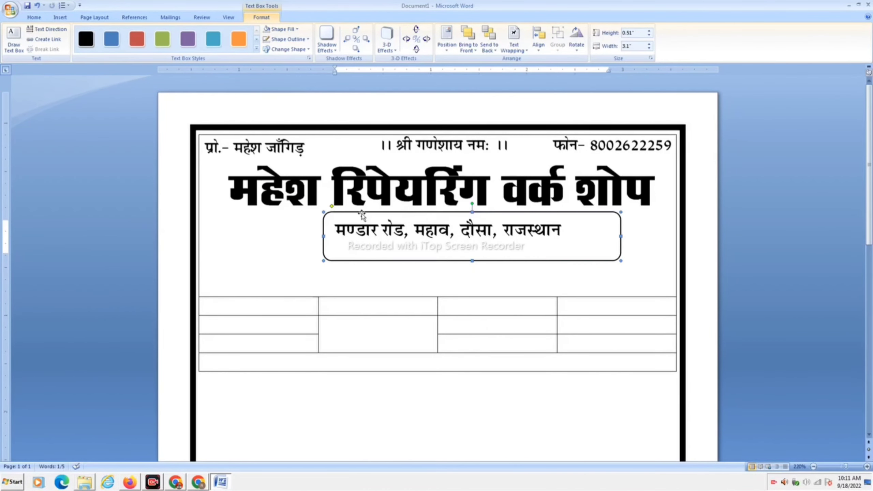
{"action": "left_click_drag", "start_coordinate": [623, 235], "coordinate": [575, 237]}
{"action": "left_click_drag", "start_coordinate": [444, 261], "coordinate": [448, 245]}
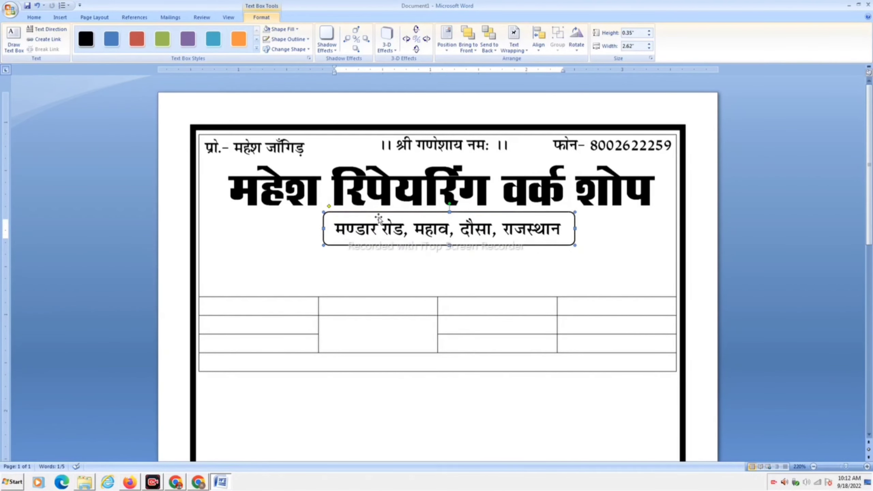
{"action": "left_click_drag", "start_coordinate": [384, 212], "coordinate": [381, 213]}
{"action": "left_click", "coordinate": [391, 249]}
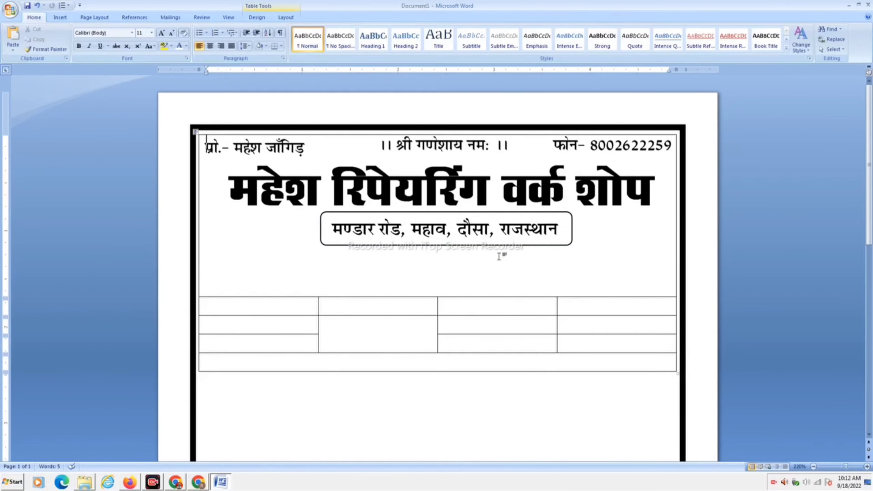
Correct the town name's spelling in the address line by moving the vowel sign ा after its last letter
{"action": "left_click", "coordinate": [434, 234]}
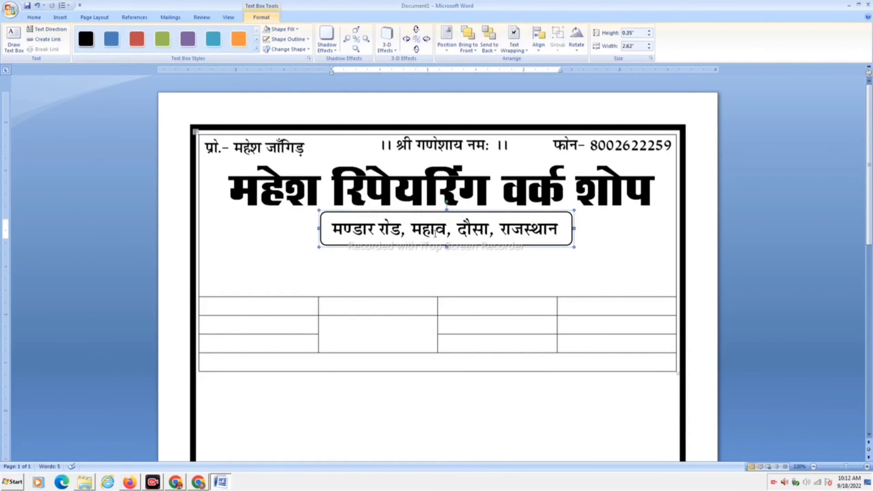
{"action": "key", "text": "BackSpace"}
{"action": "key", "text": "Right"}
{"action": "type", "text": "ा"}
Make the table's top header row taller by lowering its bottom border
{"action": "left_click", "coordinate": [433, 274]}
{"action": "left_click_drag", "start_coordinate": [330, 298], "coordinate": [326, 353]}
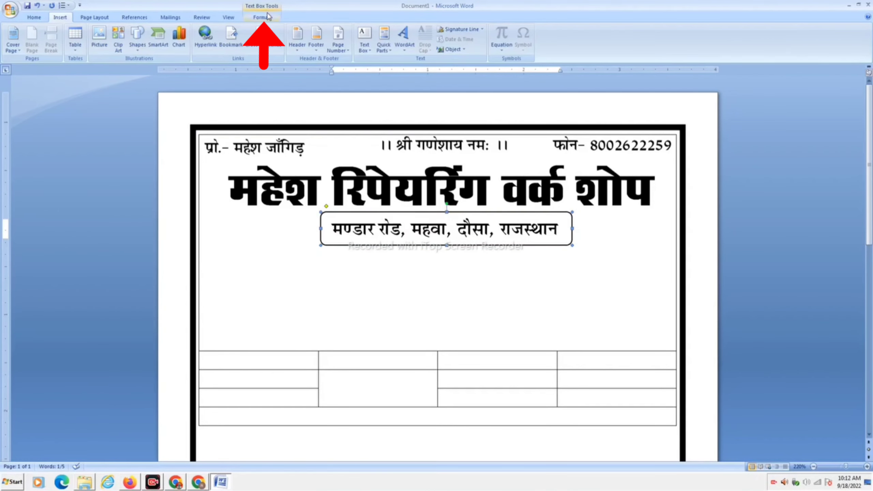
Remove the fill from the rounded address box
{"action": "left_click", "coordinate": [268, 16]}
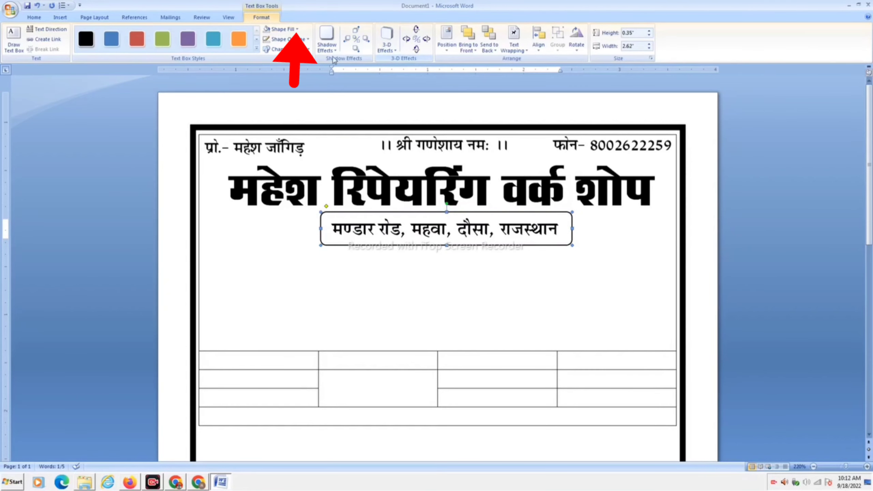
{"action": "left_click", "coordinate": [296, 30]}
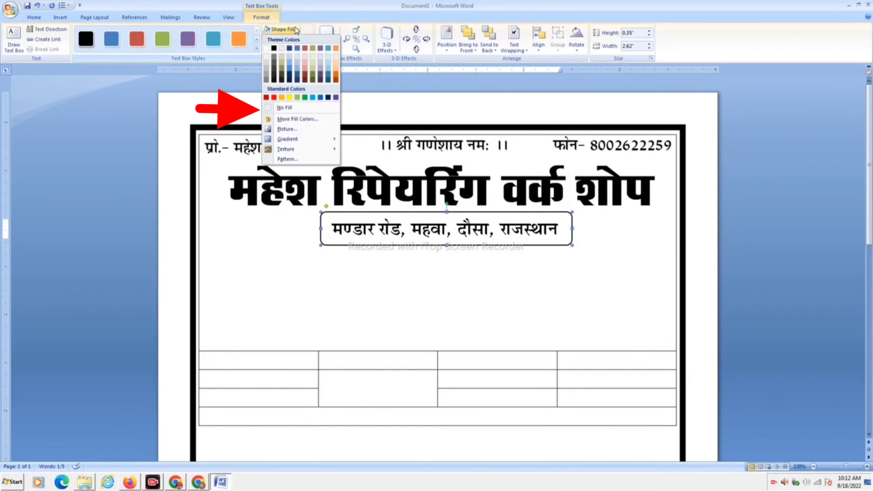
{"action": "left_click", "coordinate": [281, 108]}
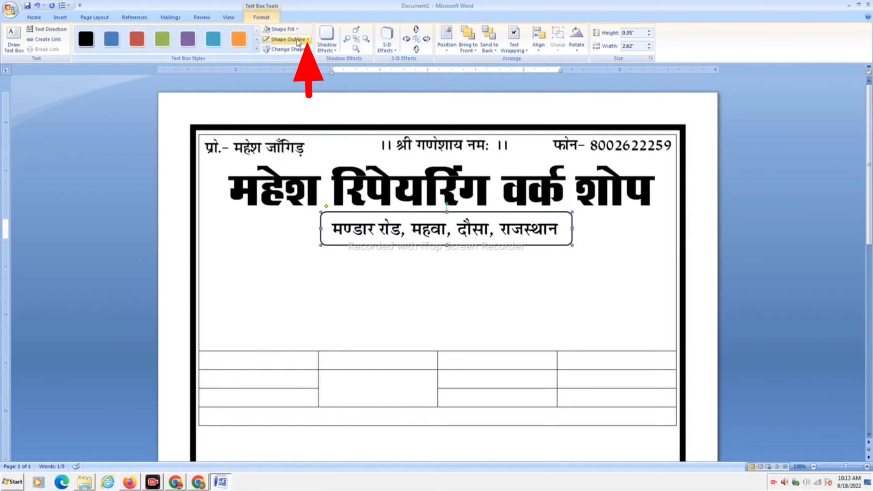
Remove the address box's outline and apply the rounded rectangle shape to it again
{"action": "left_click", "coordinate": [298, 41]}
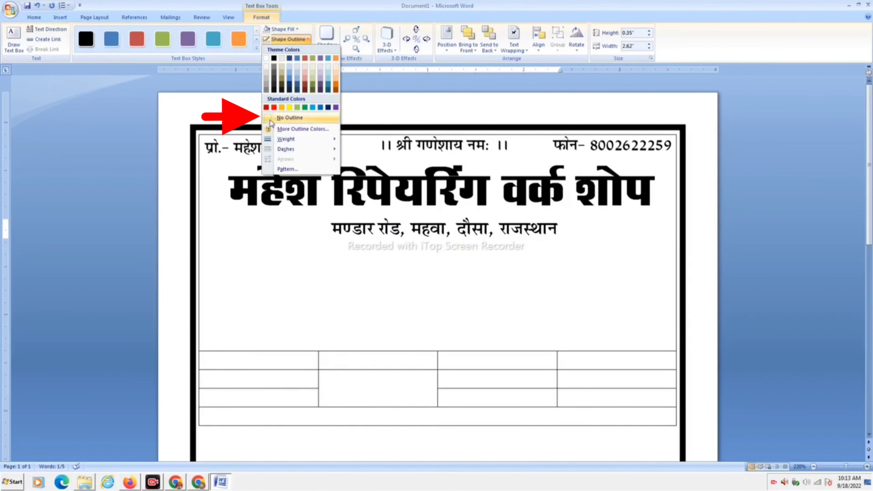
{"action": "left_click", "coordinate": [271, 118]}
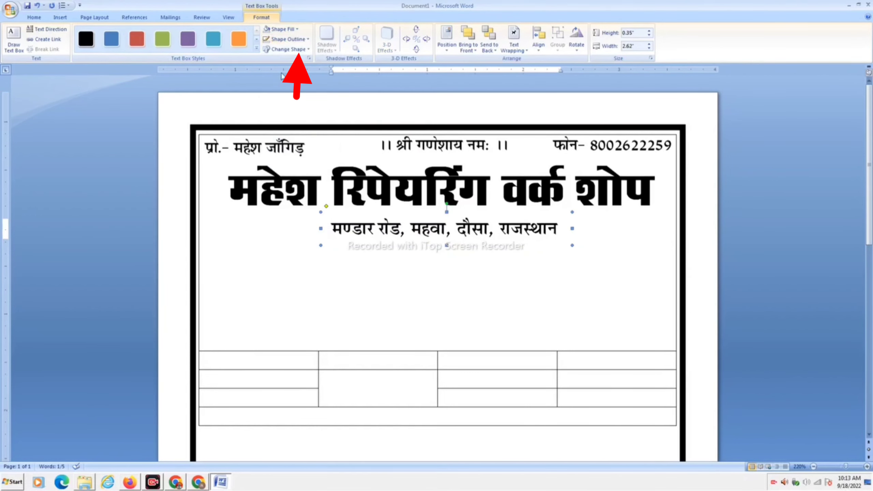
{"action": "left_click", "coordinate": [298, 50]}
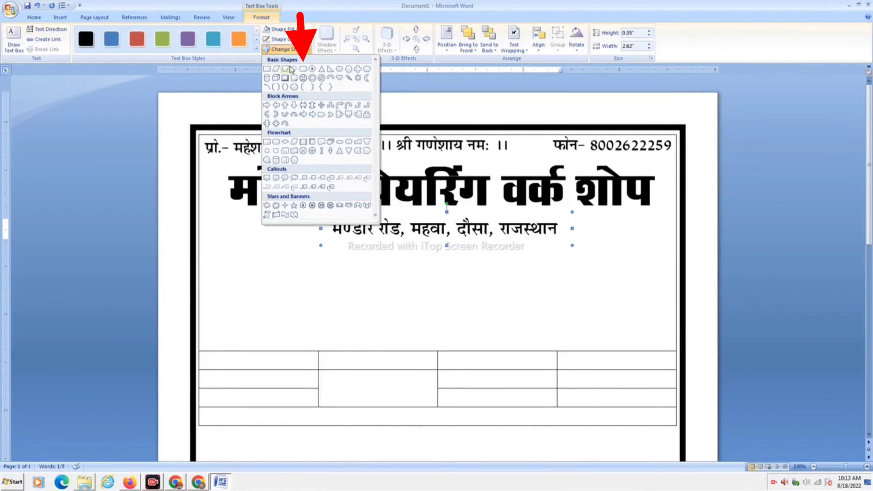
{"action": "left_click", "coordinate": [303, 69]}
{"action": "left_click", "coordinate": [361, 226]}
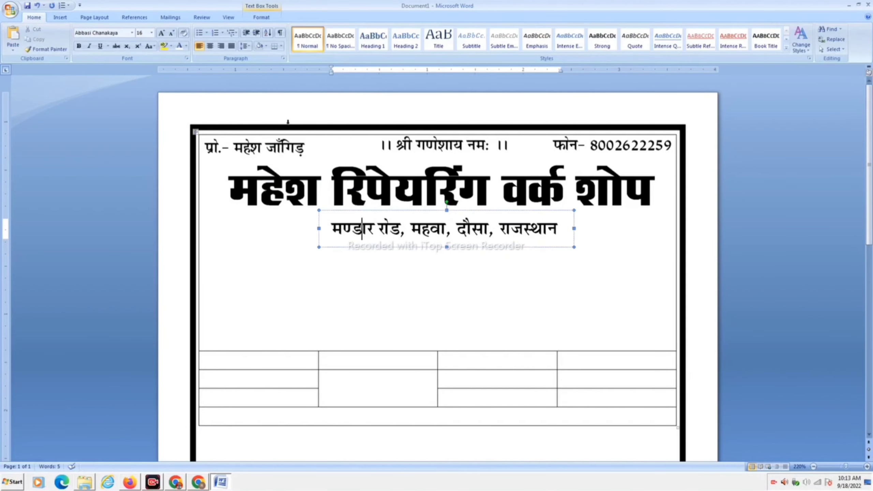
Give the address box a Black, Text 1 outline
{"action": "left_click", "coordinate": [262, 17]}
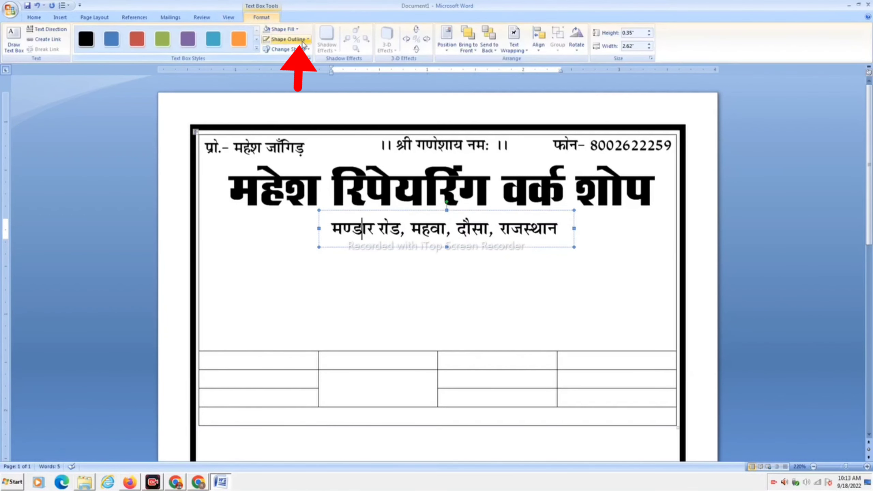
{"action": "left_click", "coordinate": [304, 39]}
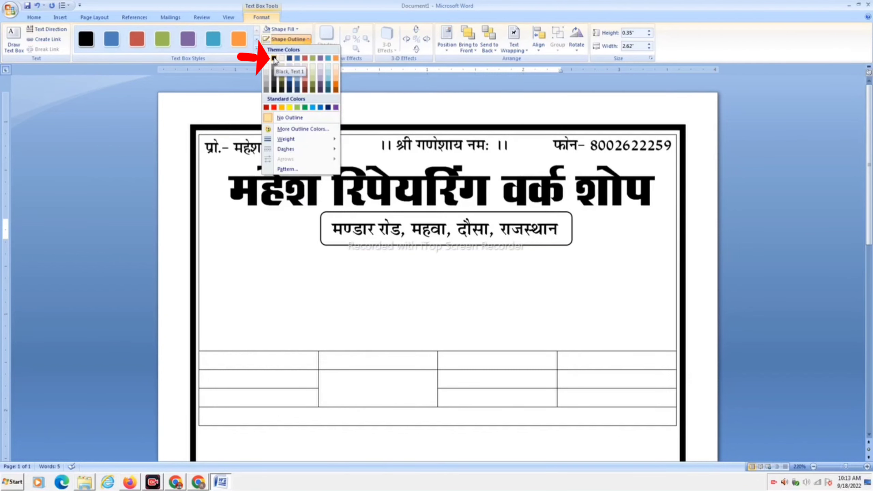
{"action": "left_click", "coordinate": [274, 58]}
{"action": "left_click", "coordinate": [261, 214]}
Draw a text box about 4.62" wide and 0.35" high below the rounded address box
{"action": "scroll", "coordinate": [557, 168], "scroll_direction": "down", "scroll_amount": 2}
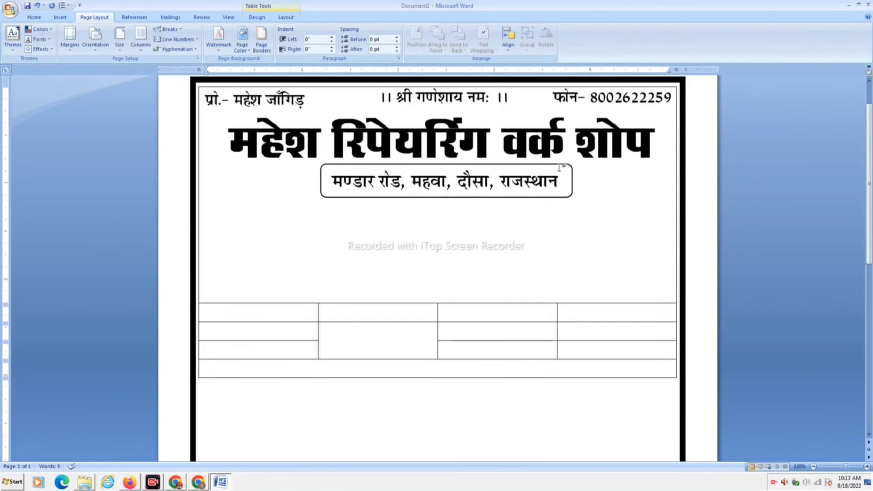
{"action": "left_click", "coordinate": [60, 17]}
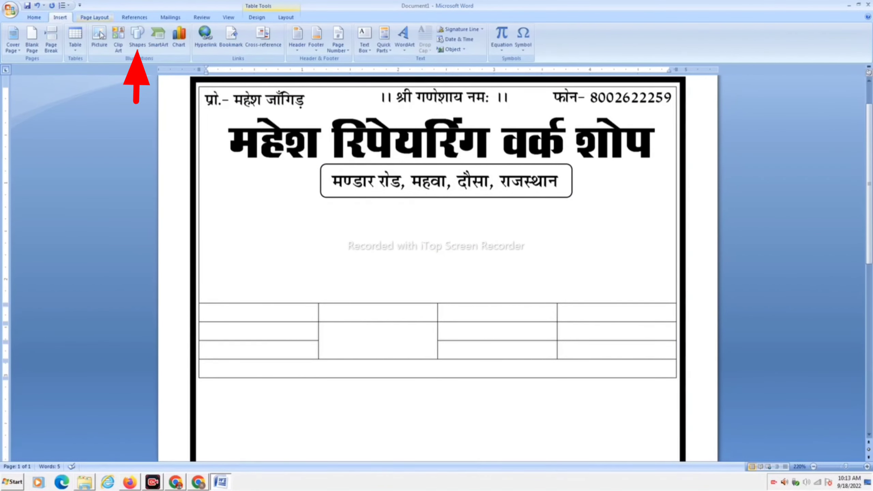
{"action": "left_click", "coordinate": [137, 39]}
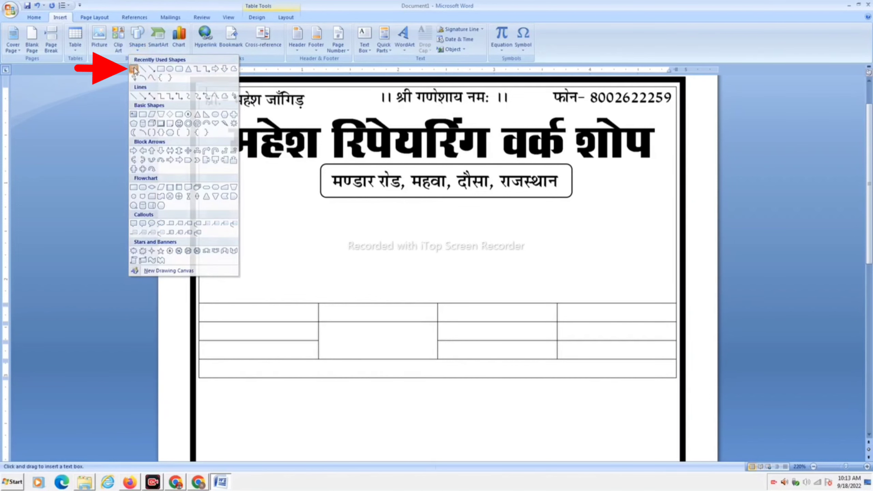
{"action": "left_click", "coordinate": [134, 70]}
{"action": "left_click_drag", "start_coordinate": [217, 204], "coordinate": [663, 241]}
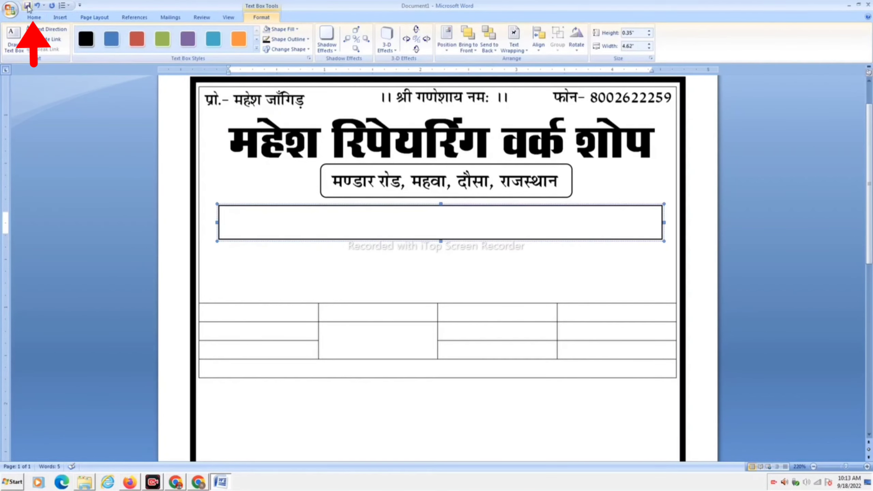
Enter "हमारे यहाँ पर गेट, जाली, जंगलों का कार्य संतोष जनक किया जाता है।" in the new text box in 14 pt Abbasi Chanakaya
{"action": "left_click", "coordinate": [33, 17]}
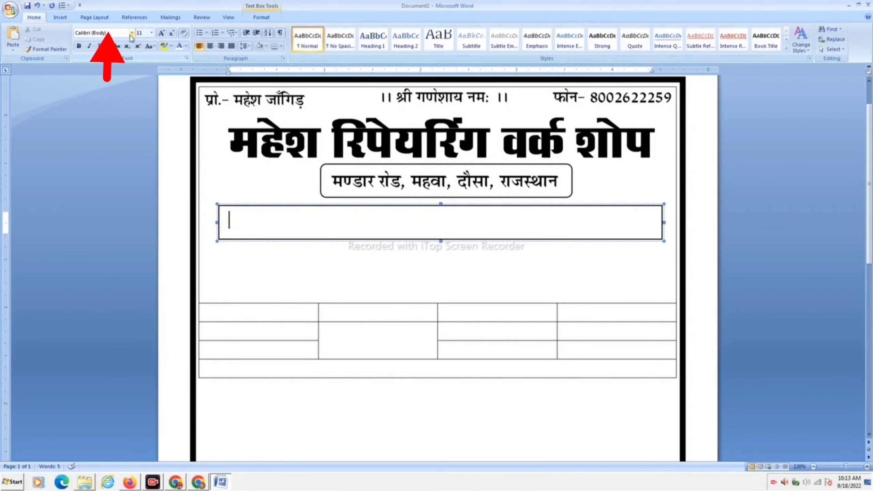
{"action": "left_click", "coordinate": [131, 33]}
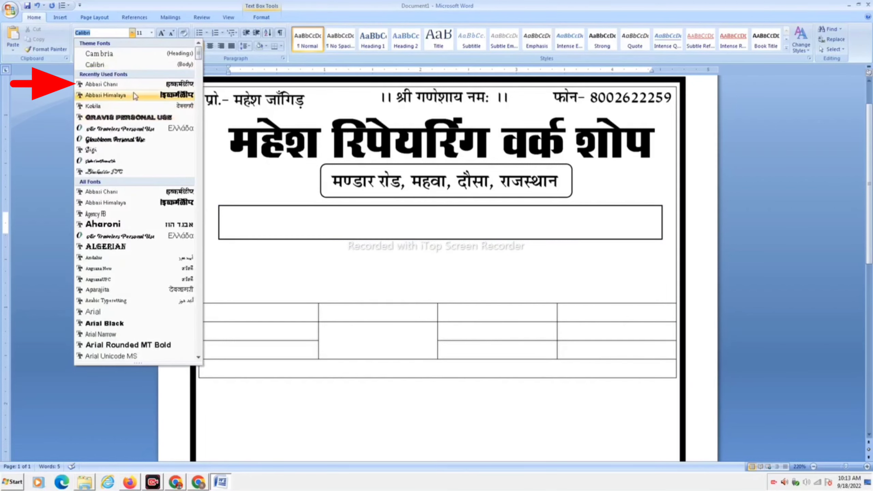
{"action": "left_click", "coordinate": [127, 84]}
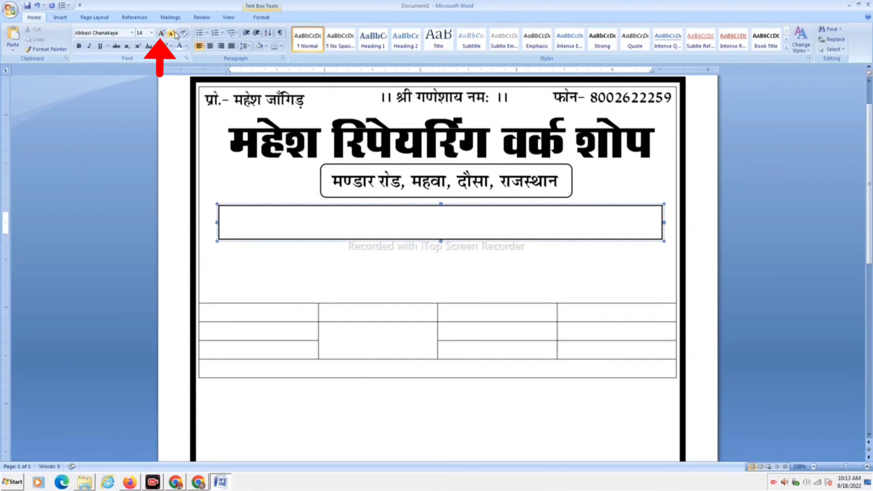
{"action": "type", "text": "हमारे यहाँ "}
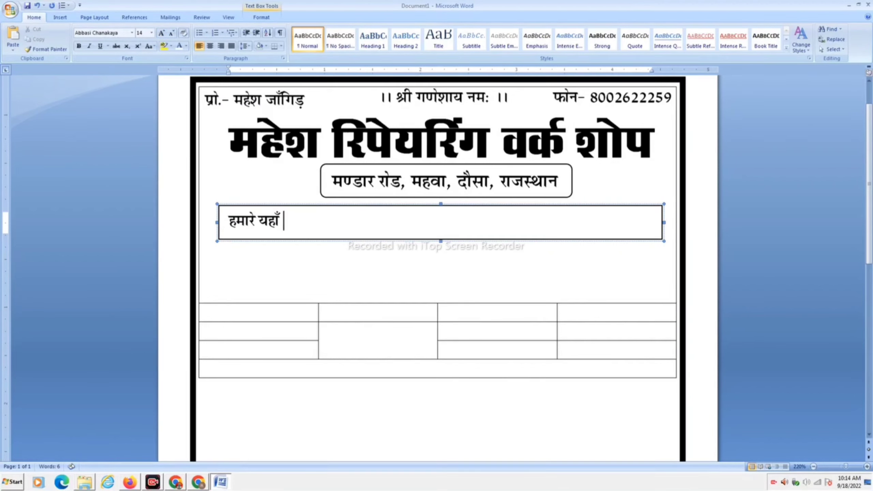
{"action": "type", "text": "पर गेट, जाली, जंगलों"}
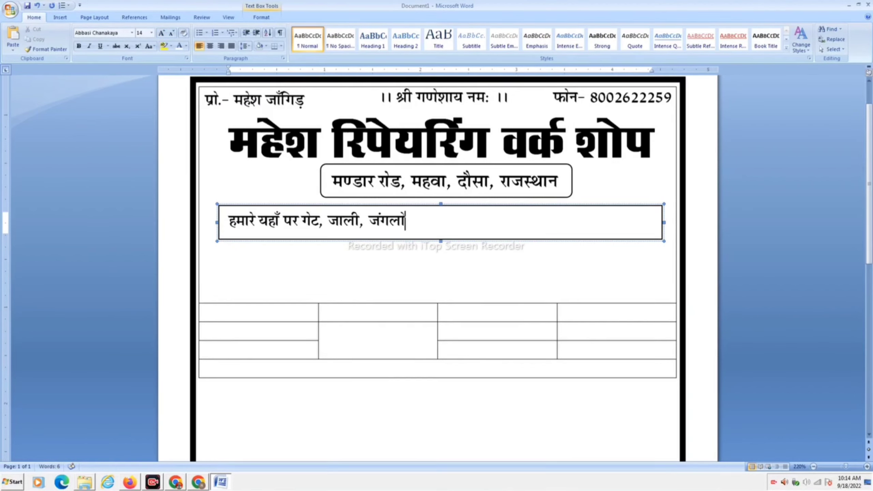
{"action": "type", "text": " का कार्य संतोष् जनक किया जाता ह"}
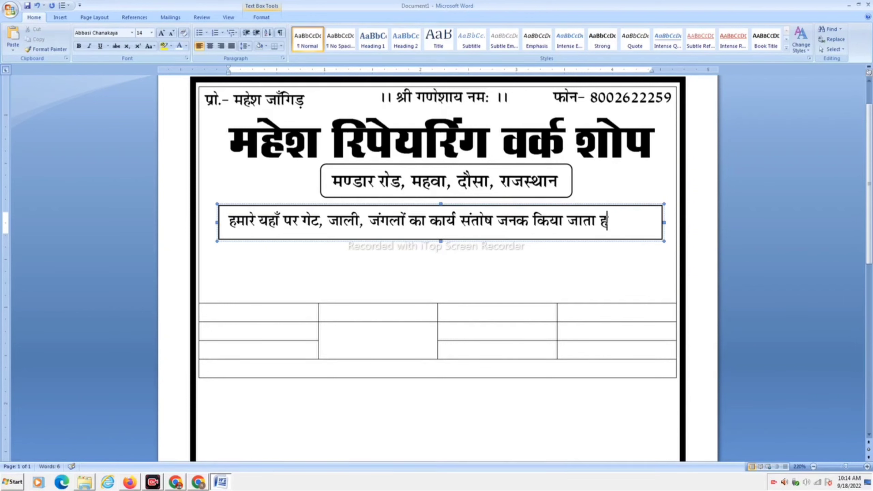
Narrow the services text box to about 4.27" and align it and the address box with each other beneath the shop name
{"action": "left_click_drag", "start_coordinate": [664, 222], "coordinate": [630, 222]}
{"action": "left_click_drag", "start_coordinate": [293, 205], "coordinate": [303, 200]}
{"action": "left_click", "coordinate": [336, 163]}
{"action": "left_click_drag", "start_coordinate": [335, 164], "coordinate": [331, 164]}
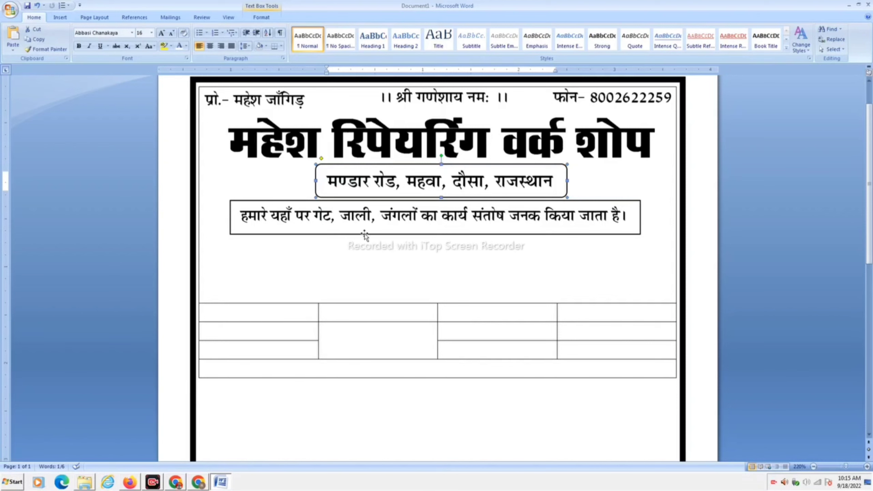
Remove the fill and outline from the text box holding the services sentence
{"action": "left_click", "coordinate": [365, 235]}
{"action": "left_click", "coordinate": [262, 17]}
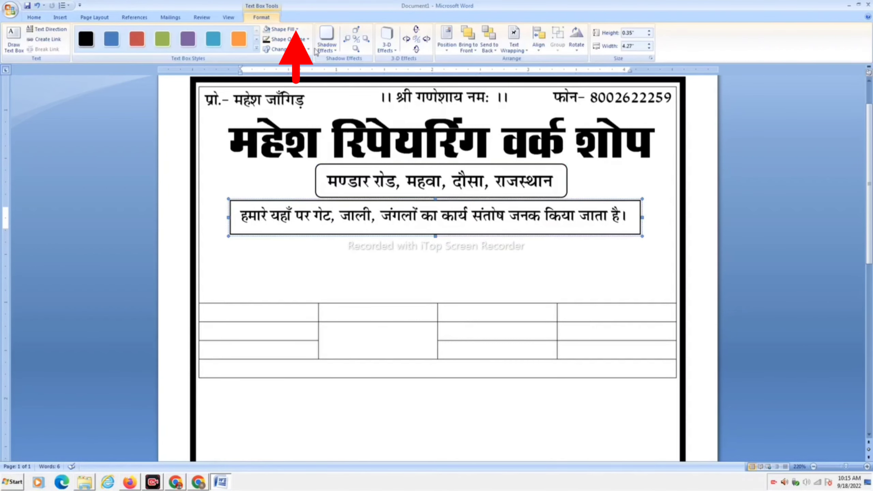
{"action": "left_click", "coordinate": [296, 29]}
{"action": "left_click", "coordinate": [289, 108]}
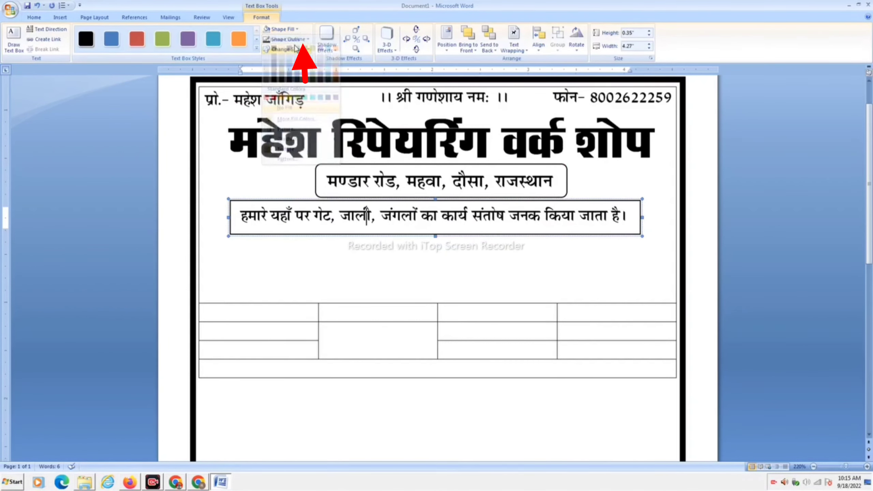
{"action": "left_click", "coordinate": [305, 39]}
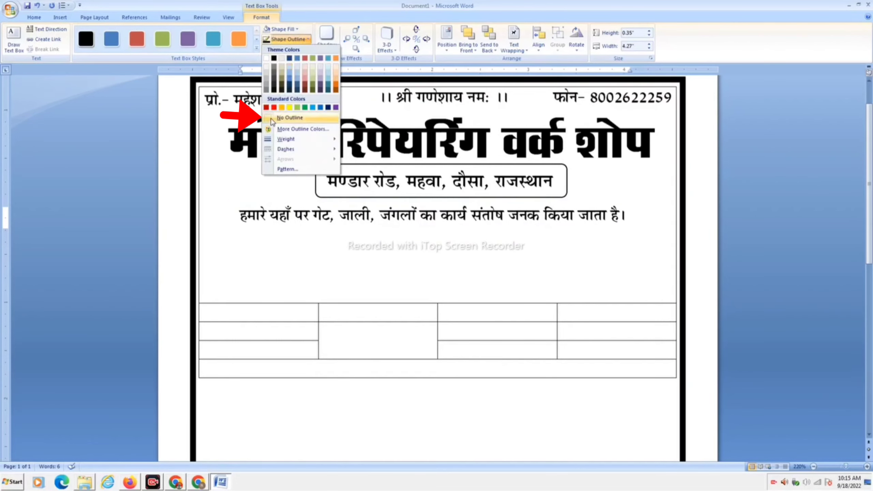
{"action": "left_click", "coordinate": [289, 117]}
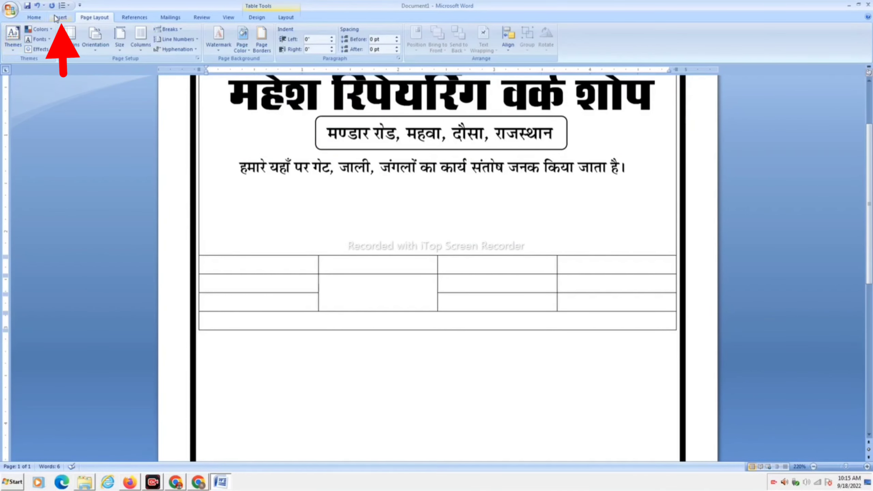
Lower the bottom border of the table's top header row to make room below the services sentence
{"action": "left_click", "coordinate": [58, 17]}
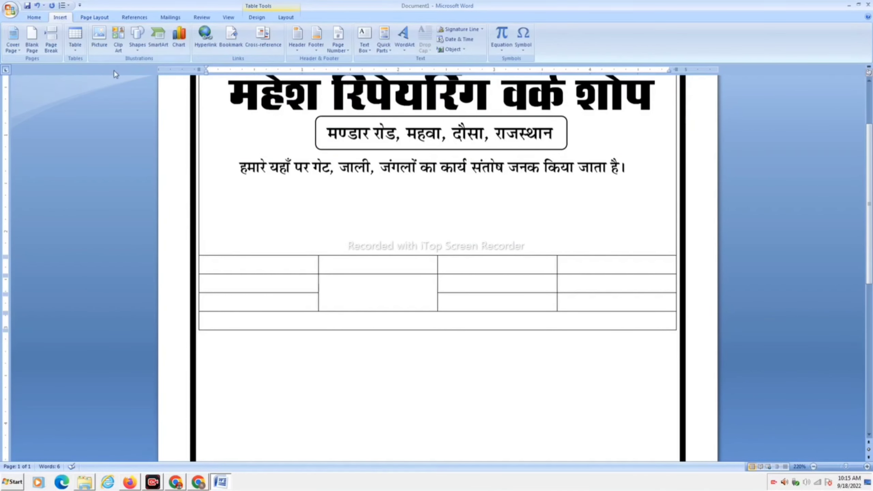
{"action": "scroll", "coordinate": [288, 255], "scroll_direction": "up", "scroll_amount": 3}
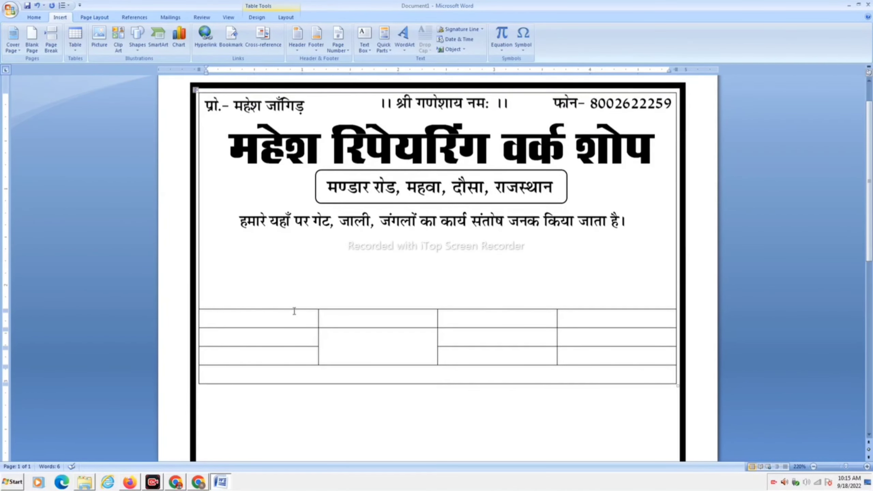
{"action": "left_click_drag", "start_coordinate": [292, 310], "coordinate": [292, 357]}
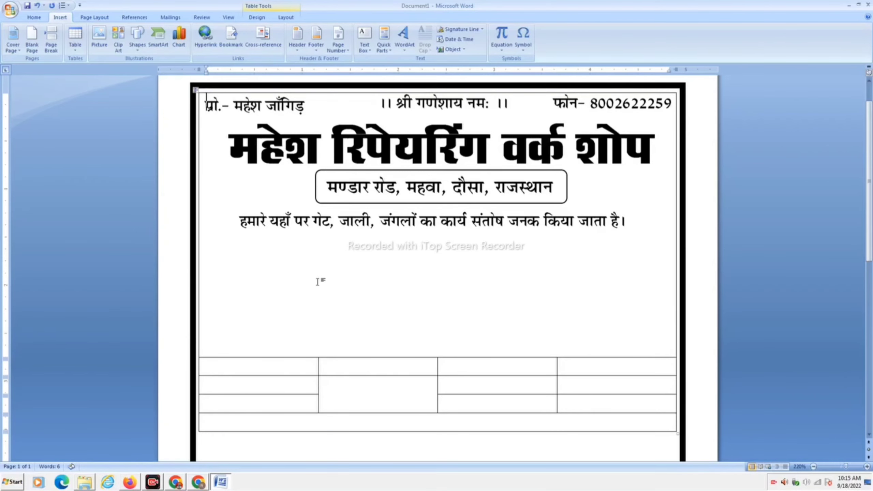
Draw a text box about 4.64" wide and 0.96" high below the services sentence
{"action": "left_click", "coordinate": [138, 44]}
{"action": "left_click", "coordinate": [135, 116]}
{"action": "left_click_drag", "start_coordinate": [210, 233], "coordinate": [655, 325]}
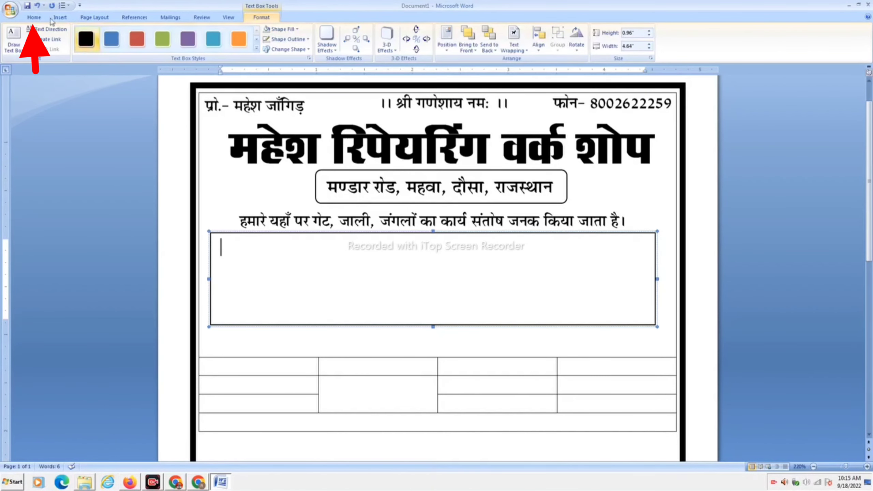
Fill the new text box with dotted entry lines for क्रमांक and दिनांक, and नाम beneath them, in 14 pt Abbasi Chanakaya
{"action": "left_click", "coordinate": [34, 17]}
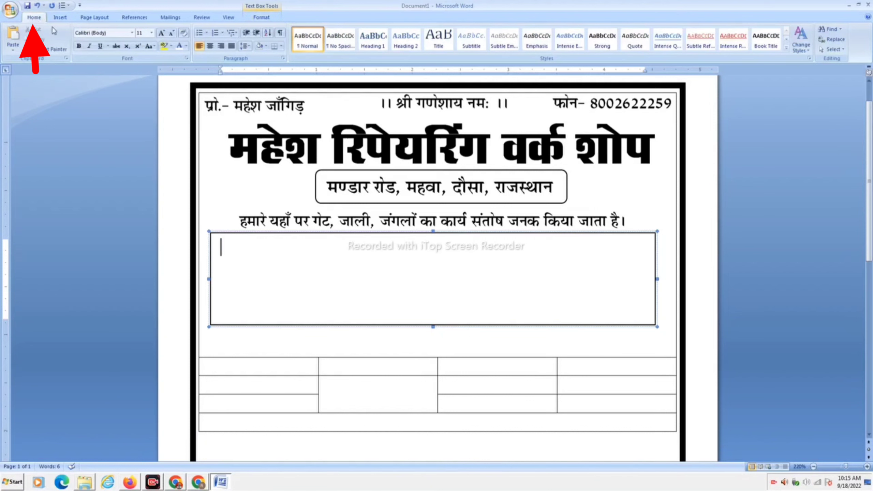
{"action": "left_click", "coordinate": [132, 33]}
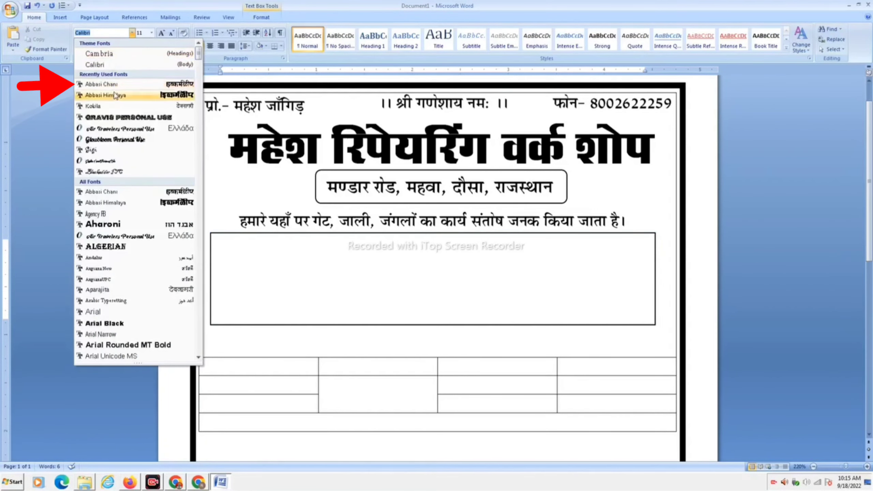
{"action": "left_click", "coordinate": [103, 84]}
{"action": "left_click", "coordinate": [161, 32]}
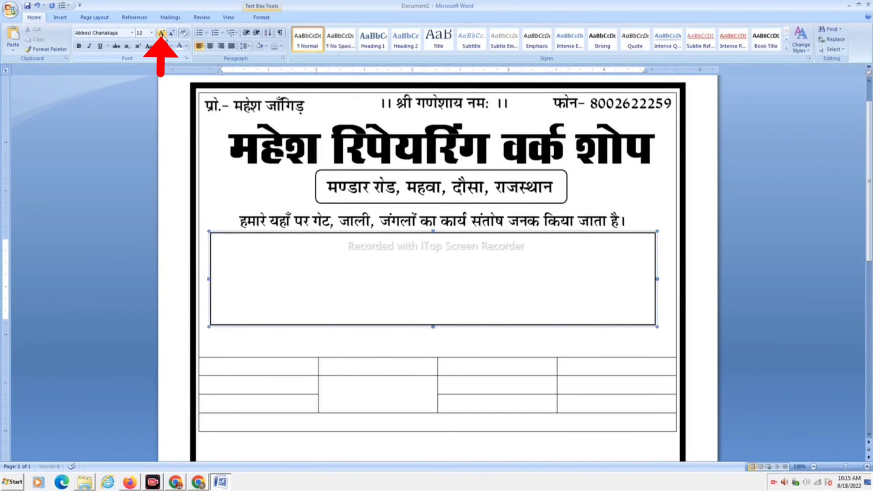
{"action": "left_click", "coordinate": [161, 33]}
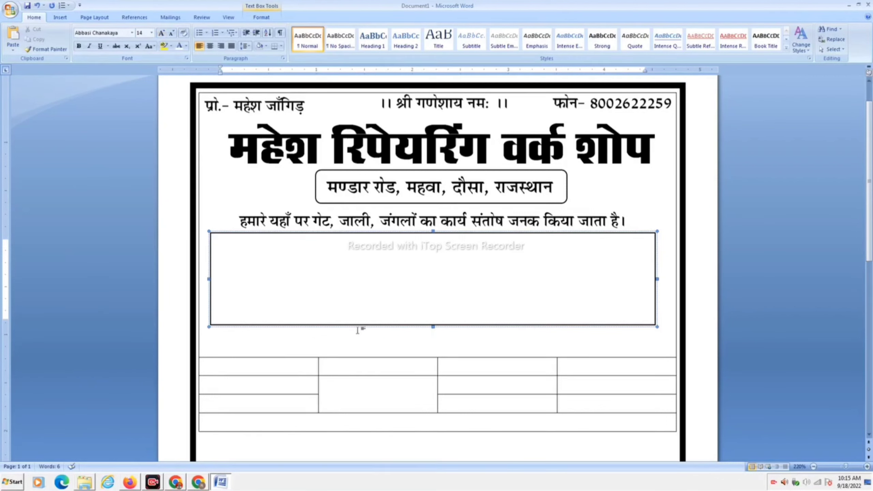
{"action": "type", "text": "क्रमांक"}
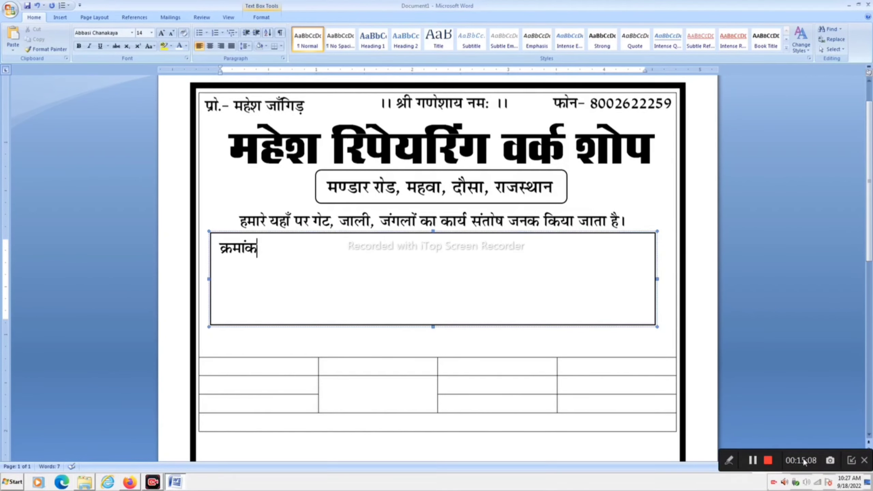
{"action": "type", "text": "........................."}
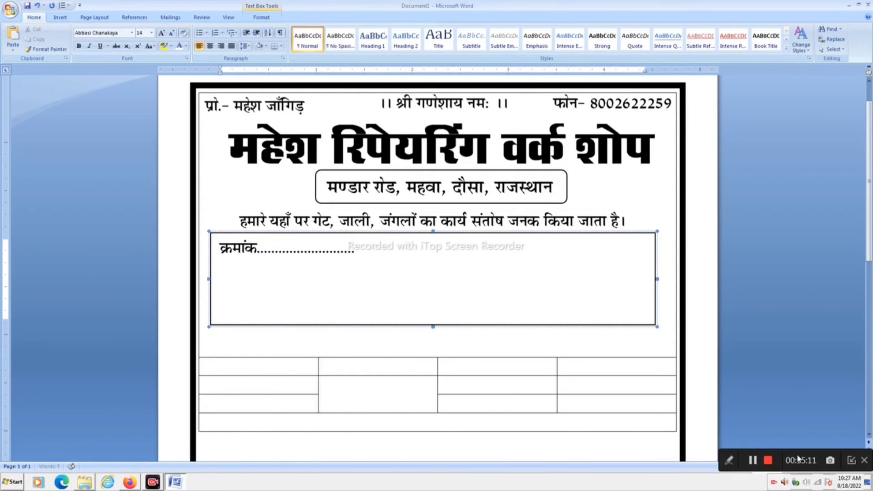
{"action": "type", "text": "     दिनांक....................................."}
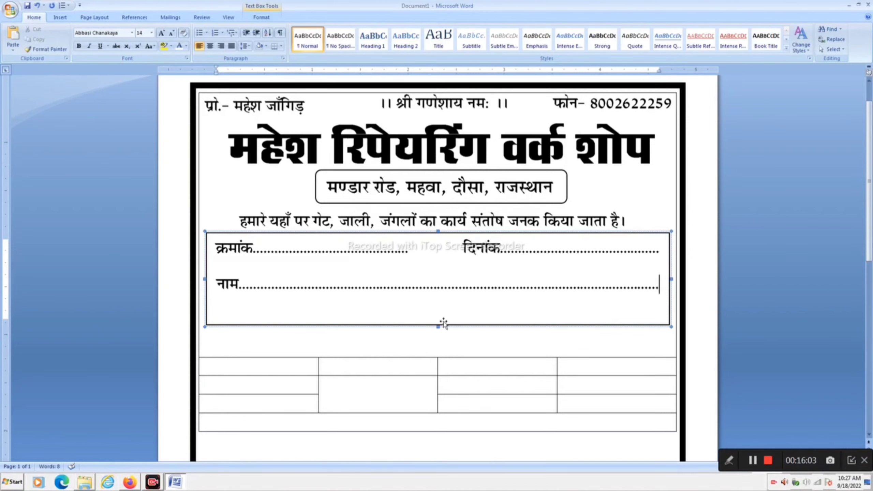
Shorten the entry-lines text box to about 0.7" high and move it slightly down from the services sentence
{"action": "left_click_drag", "start_coordinate": [440, 324], "coordinate": [434, 300]}
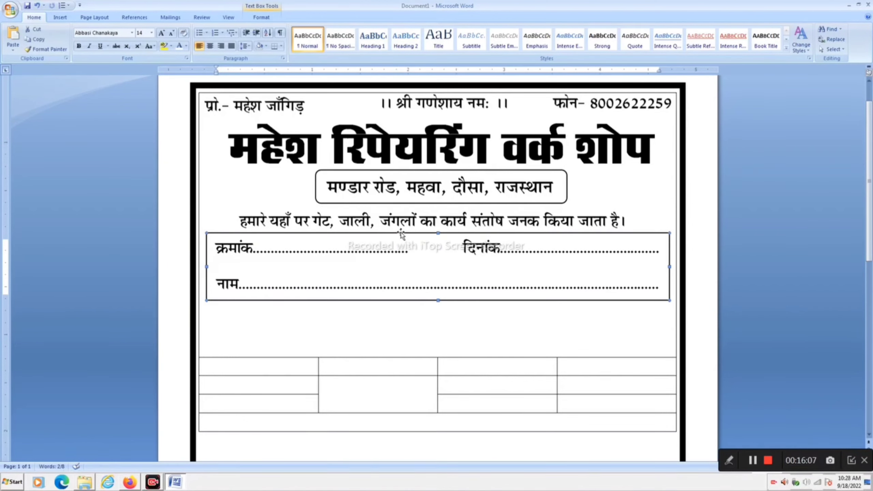
{"action": "left_click_drag", "start_coordinate": [400, 233], "coordinate": [402, 238]}
{"action": "left_click_drag", "start_coordinate": [401, 237], "coordinate": [402, 237]}
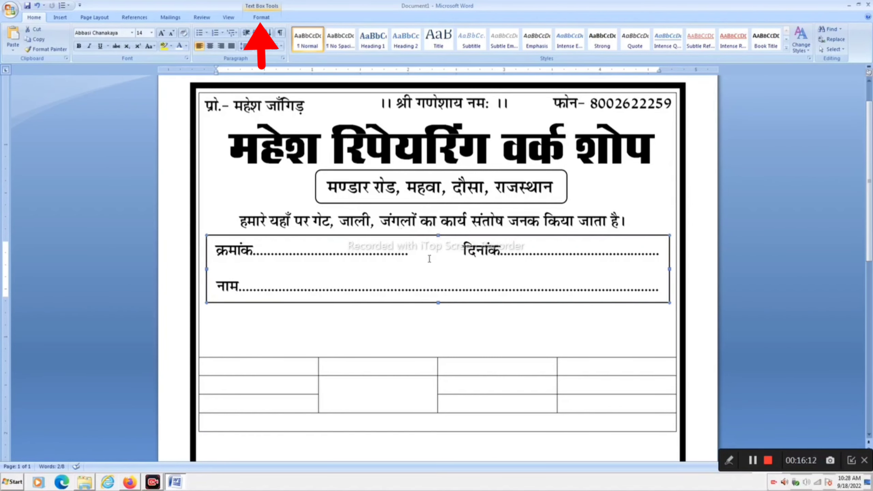
Remove the fill and outline from the text box with the क्रमांक, दिनांक and नाम lines
{"action": "left_click", "coordinate": [261, 17]}
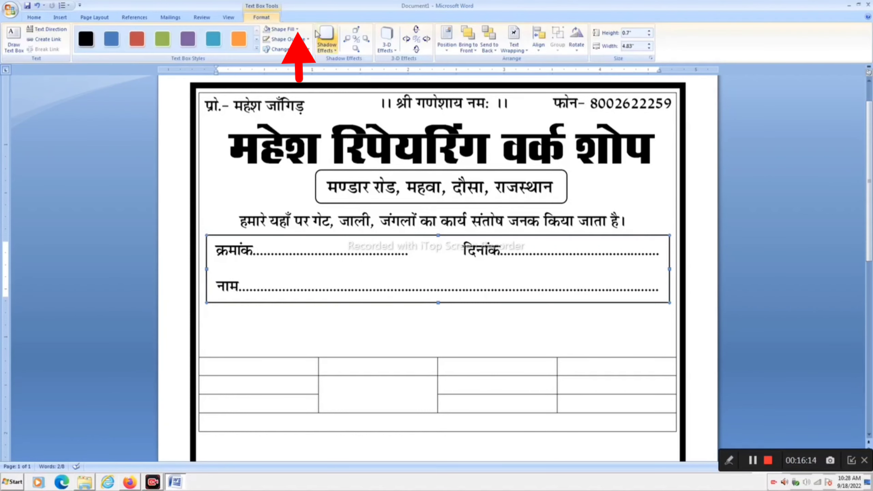
{"action": "left_click", "coordinate": [298, 29]}
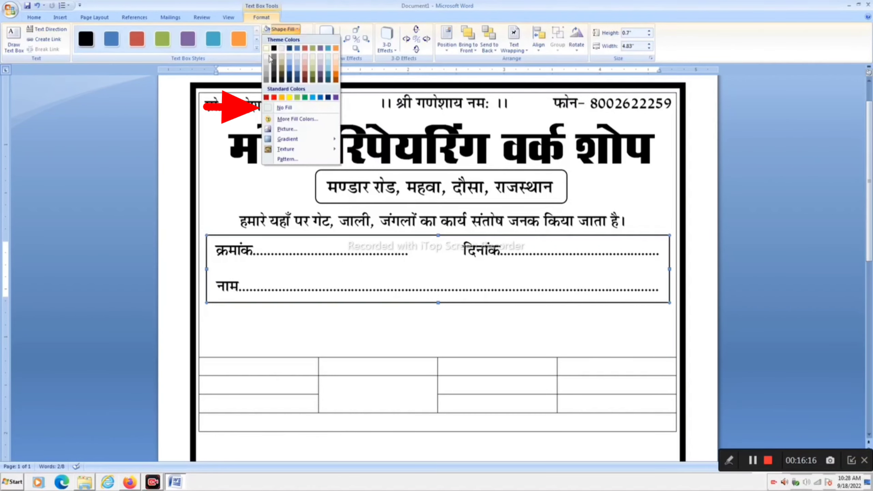
{"action": "left_click", "coordinate": [284, 108]}
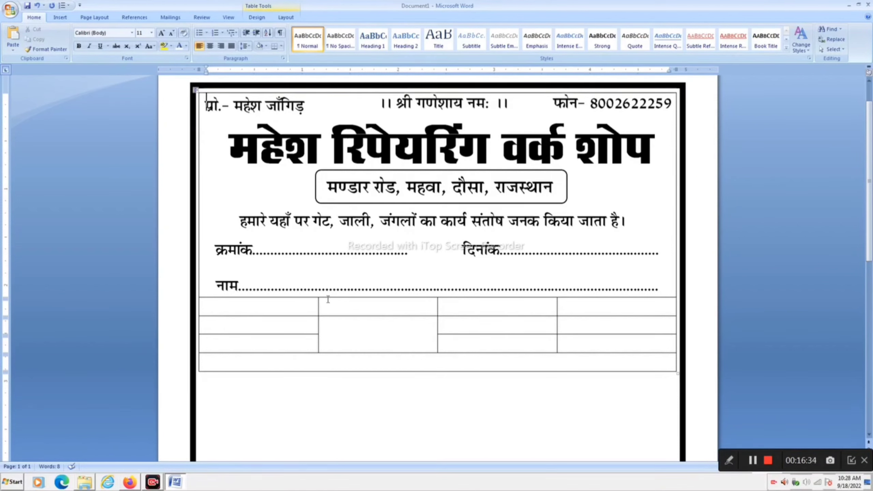
Place the header row's bottom border just below the नाम line and stretch the table's blank entry row down the page
{"action": "left_click_drag", "start_coordinate": [322, 299], "coordinate": [343, 305]}
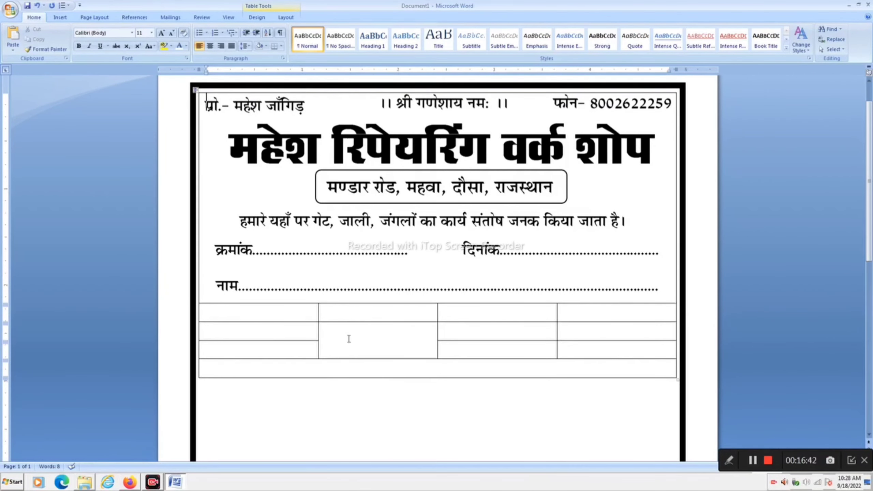
{"action": "left_click", "coordinate": [376, 341]}
{"action": "left_click_drag", "start_coordinate": [321, 340], "coordinate": [302, 362]}
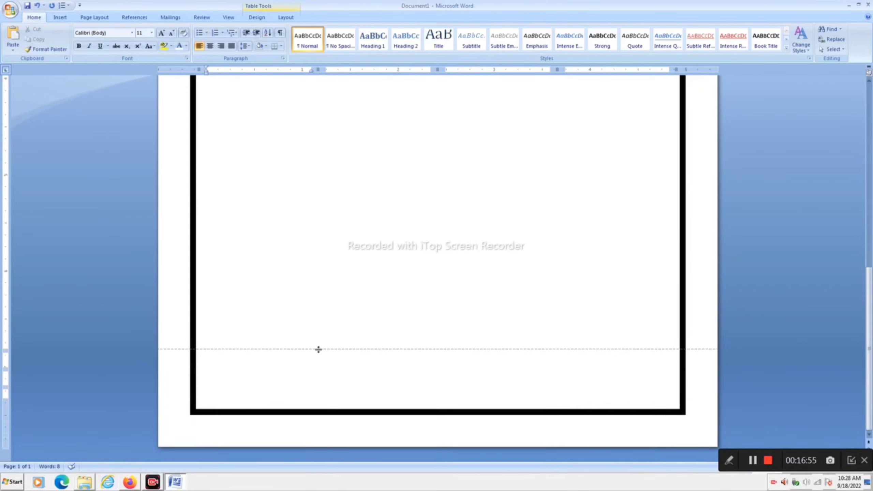
{"action": "left_click_drag", "start_coordinate": [318, 349], "coordinate": [318, 349]}
{"action": "scroll", "coordinate": [292, 357], "scroll_direction": "up", "scroll_amount": 6}
{"action": "scroll", "coordinate": [292, 357], "scroll_direction": "down", "scroll_amount": 5}
{"action": "scroll", "coordinate": [292, 341], "scroll_direction": "up", "scroll_amount": 3}
{"action": "scroll", "coordinate": [263, 320], "scroll_direction": "up", "scroll_amount": 6}
Set the font of the table's header row and blank entry row to Abbasi Chanakaya at 14 pt
{"action": "left_click", "coordinate": [271, 350]}
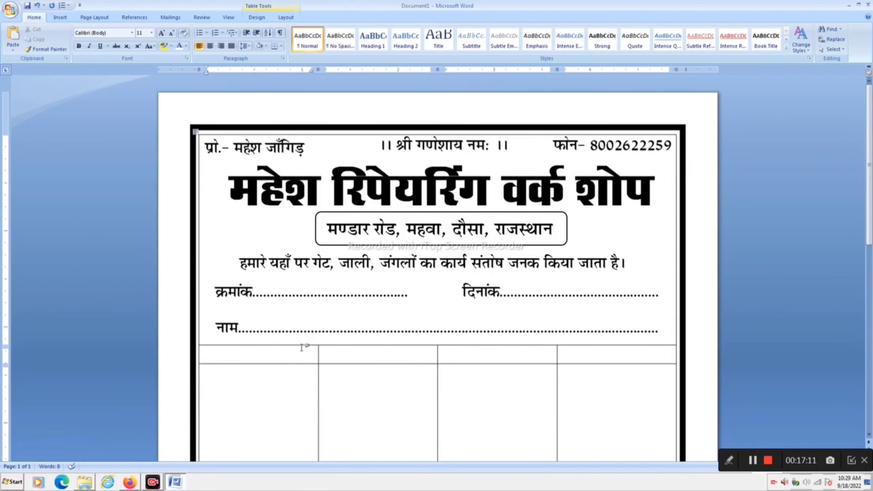
{"action": "left_click_drag", "start_coordinate": [294, 351], "coordinate": [577, 364]}
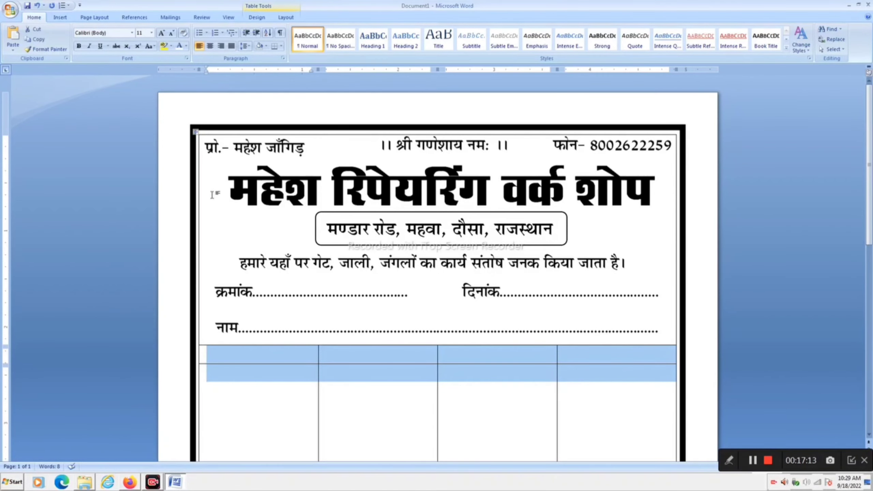
{"action": "left_click", "coordinate": [132, 32]}
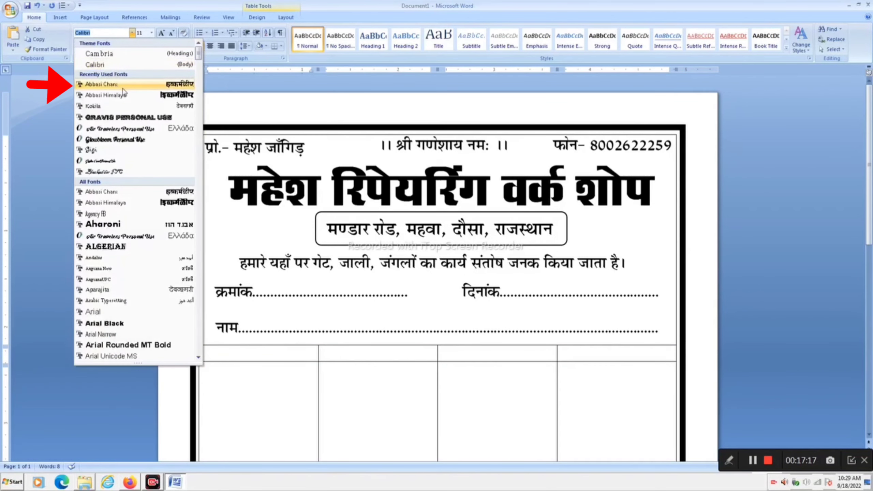
{"action": "left_click", "coordinate": [127, 86]}
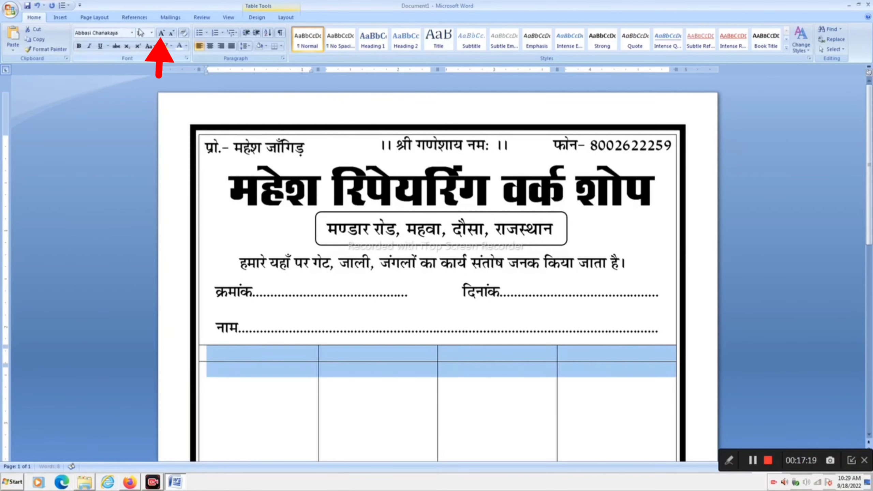
{"action": "left_click", "coordinate": [161, 32]}
{"action": "left_click", "coordinate": [161, 33]}
{"action": "left_click", "coordinate": [161, 33]}
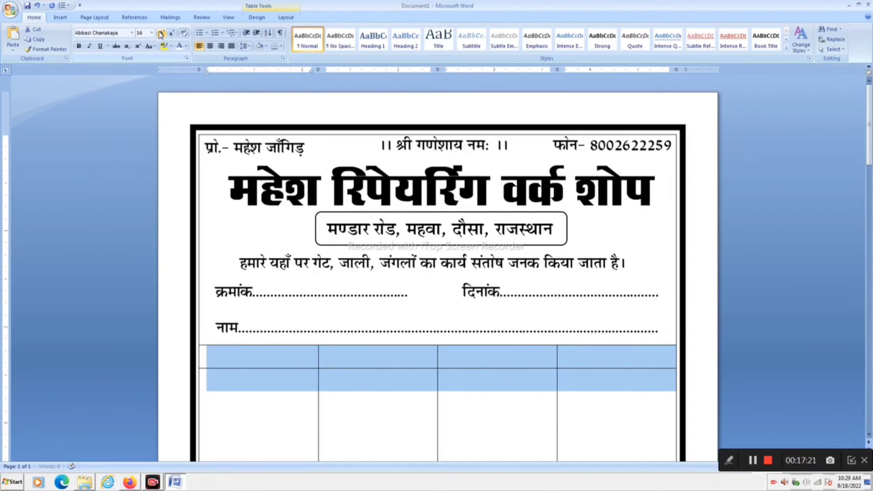
{"action": "left_click", "coordinate": [172, 33]}
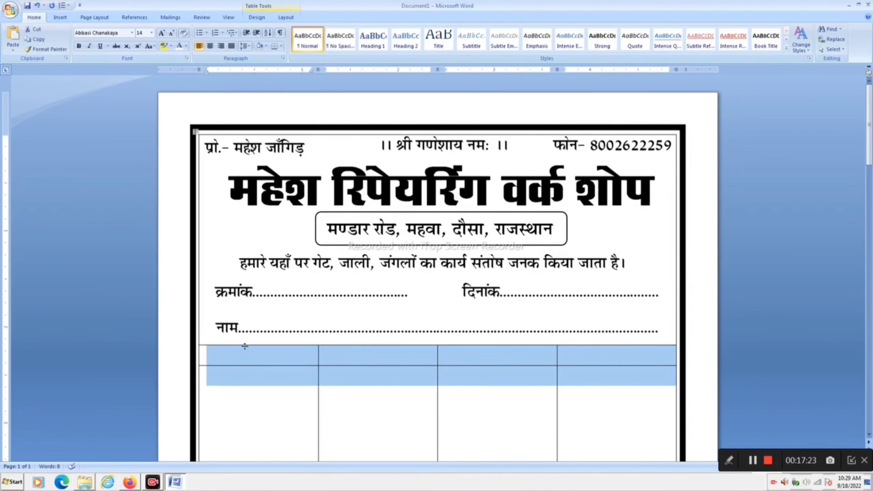
Center the text in all four columns of the header row and the blank entry row below it
{"action": "left_click", "coordinate": [277, 364]}
{"action": "left_click_drag", "start_coordinate": [303, 355], "coordinate": [608, 374]}
{"action": "left_click", "coordinate": [210, 46]}
Fill the header row's four cells with the column titles विवरण, दर, तादाद and कीमत
{"action": "left_click", "coordinate": [265, 355]}
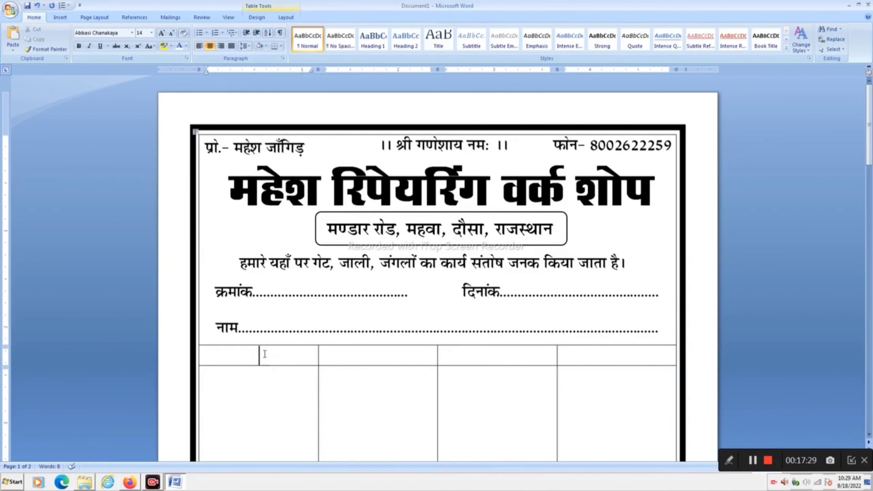
{"action": "type", "text": "विवरण"}
{"action": "key", "text": "Tab"}
{"action": "type", "text": "दर"}
{"action": "type", "text": "तादाद"}
{"action": "key", "text": "Tab"}
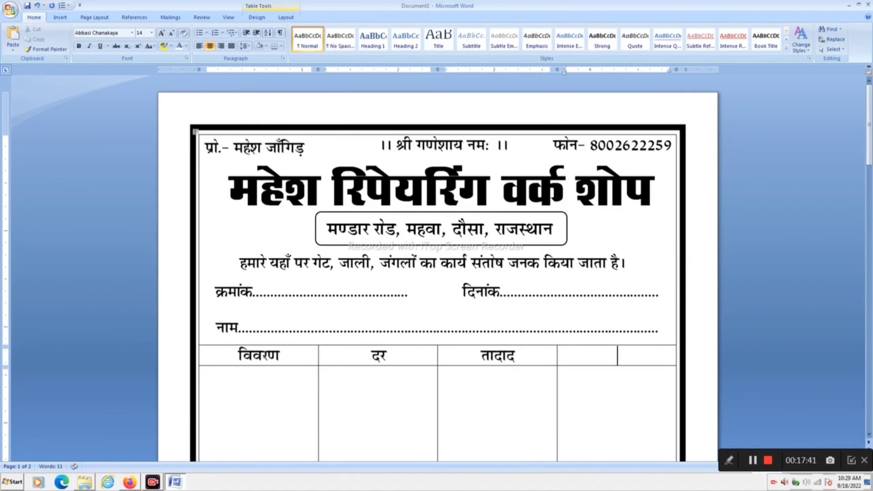
{"action": "type", "text": "कीमत"}
Widen the विवरण column to about 2.3" and narrow दर to about 0.8", तादाद to about 0.7" and कीमत to about 1.2"
{"action": "scroll", "coordinate": [360, 362], "scroll_direction": "down", "scroll_amount": 3}
{"action": "scroll", "coordinate": [457, 310], "scroll_direction": "down", "scroll_amount": 1}
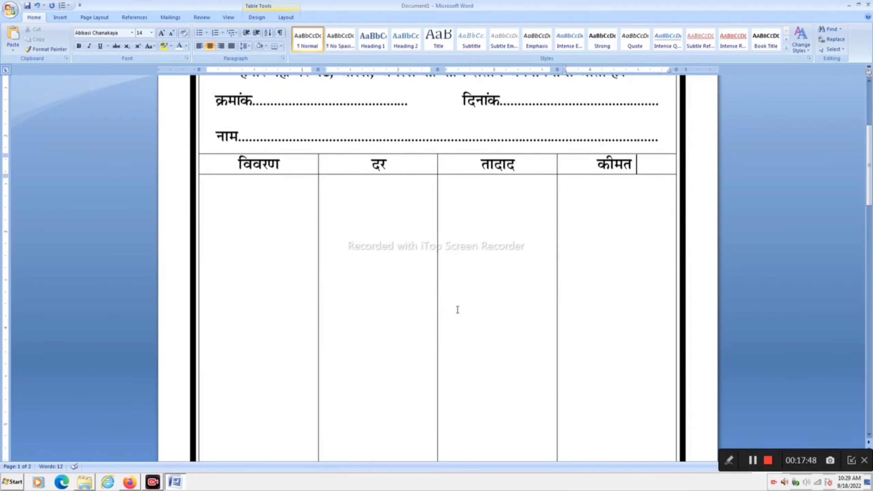
{"action": "left_click_drag", "start_coordinate": [436, 261], "coordinate": [487, 257]}
{"action": "left_click_drag", "start_coordinate": [317, 260], "coordinate": [384, 263]}
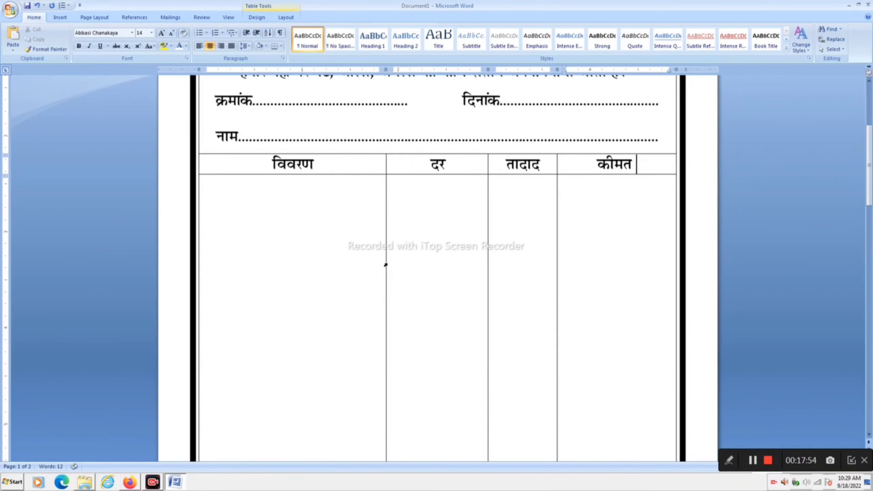
{"action": "scroll", "coordinate": [519, 249], "scroll_direction": "down", "scroll_amount": 1}
{"action": "left_click_drag", "start_coordinate": [556, 219], "coordinate": [566, 220]}
{"action": "mouse_move", "coordinate": [488, 227]}
{"action": "left_mouse_down"}
{"action": "mouse_move", "coordinate": [513, 228]}
{"action": "mouse_move", "coordinate": [500, 227]}
{"action": "left_mouse_up"}
{"action": "left_click_drag", "start_coordinate": [385, 208], "coordinate": [422, 223]}
Reduce the page's bottom margin to about 0.2" to give the table more room at the end of the page
{"action": "scroll", "coordinate": [485, 237], "scroll_direction": "down", "scroll_amount": 10}
{"action": "scroll", "coordinate": [433, 306], "scroll_direction": "up", "scroll_amount": 5}
{"action": "scroll", "coordinate": [433, 306], "scroll_direction": "down", "scroll_amount": 6}
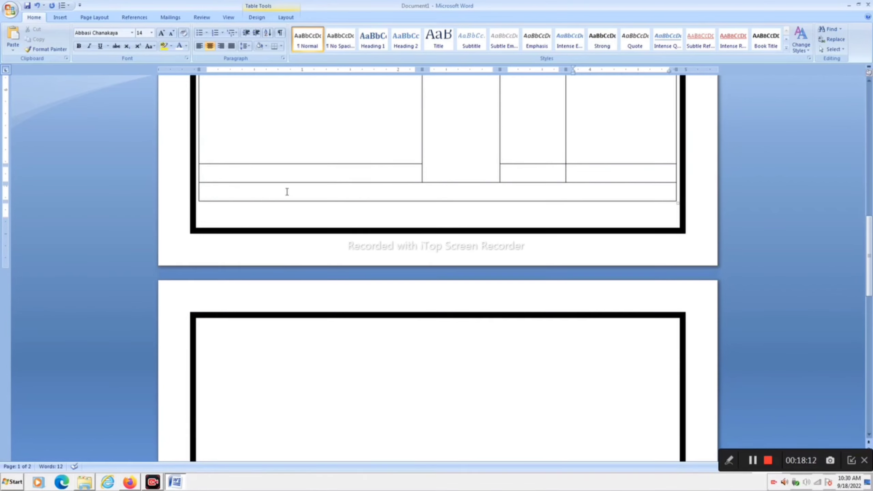
{"action": "left_click", "coordinate": [287, 191]}
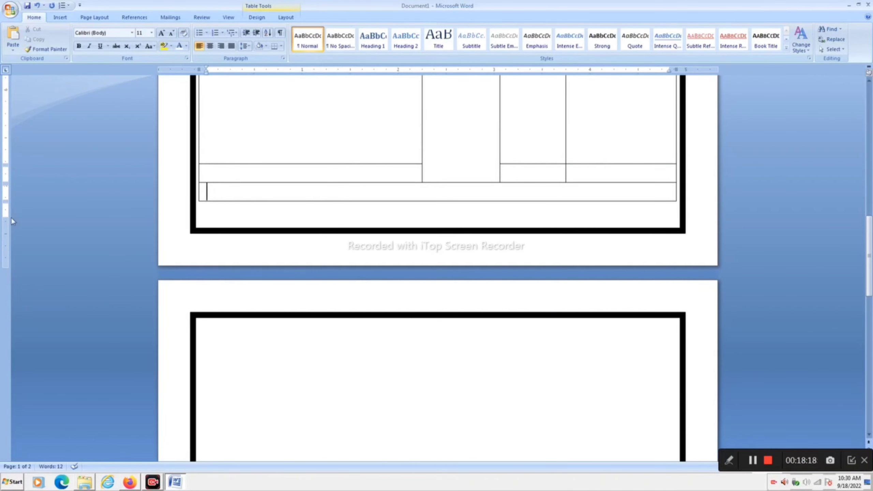
{"action": "left_click_drag", "start_coordinate": [6, 216], "coordinate": [7, 242]}
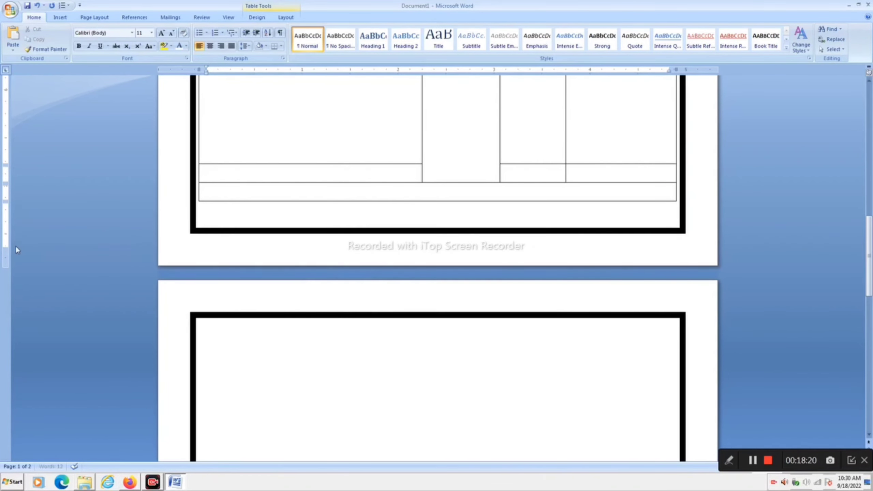